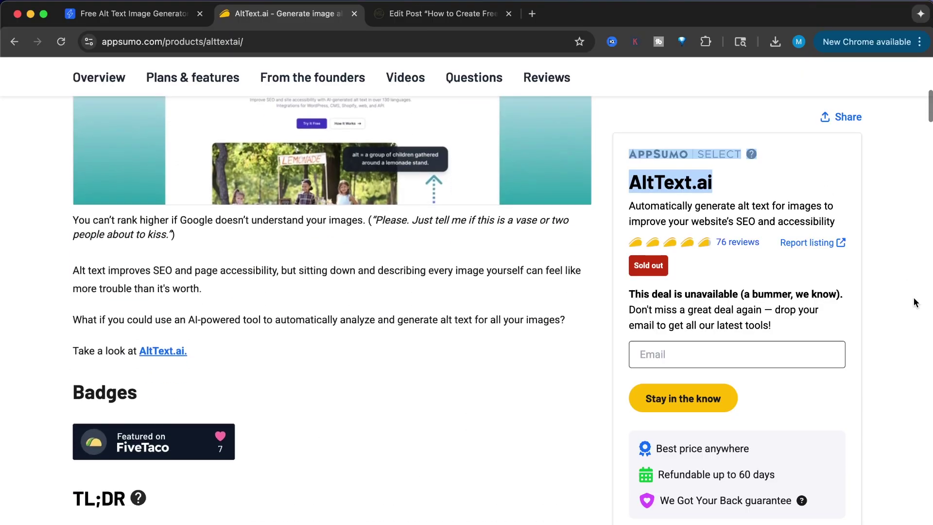
Step: Scroll down through the AltText.ai deal listing on AppSumo
scroll(913, 302, down, 2)
scroll(913, 303, down, 3)
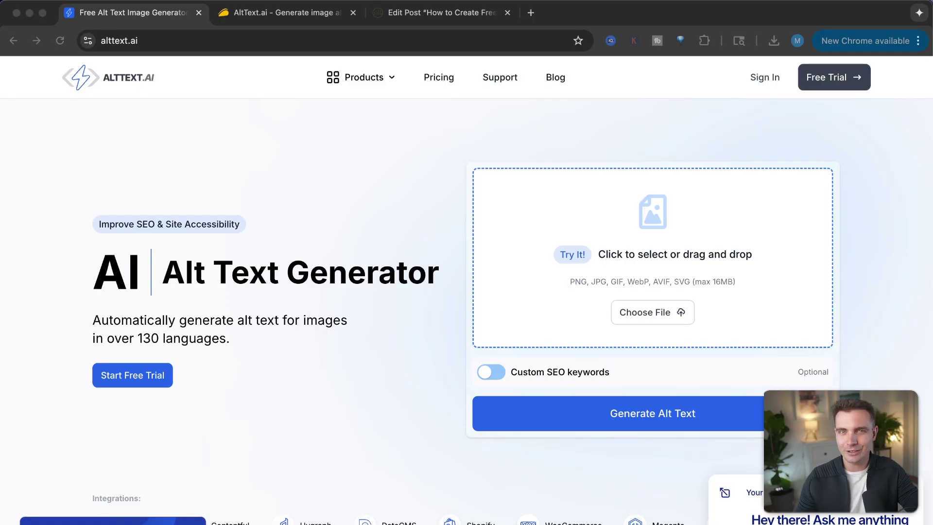
Step: Upload download (2).webp from Downloads and select the generated alt text
click(635, 318)
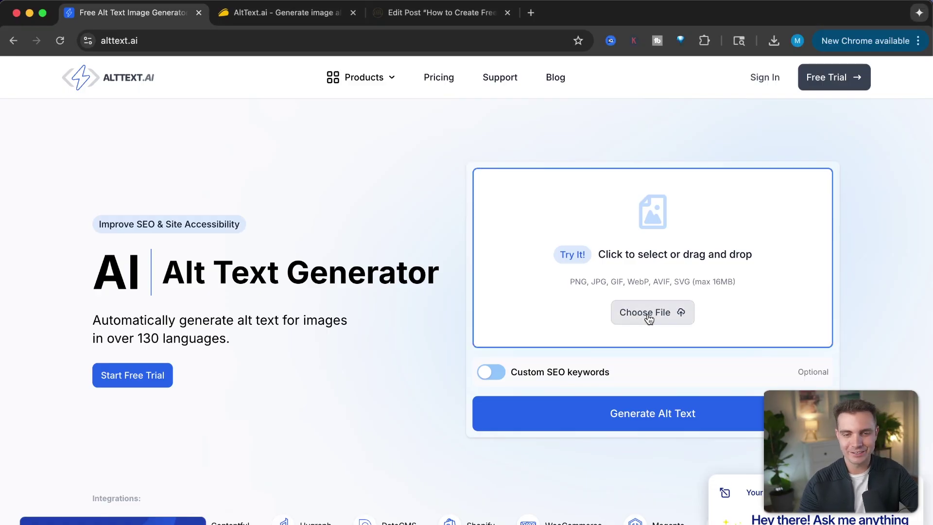
click(649, 316)
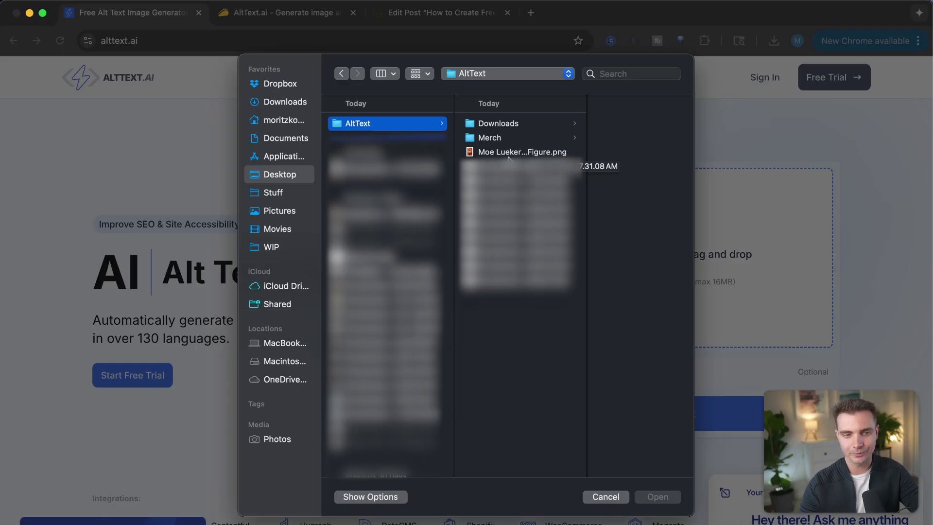
click(497, 122)
click(464, 166)
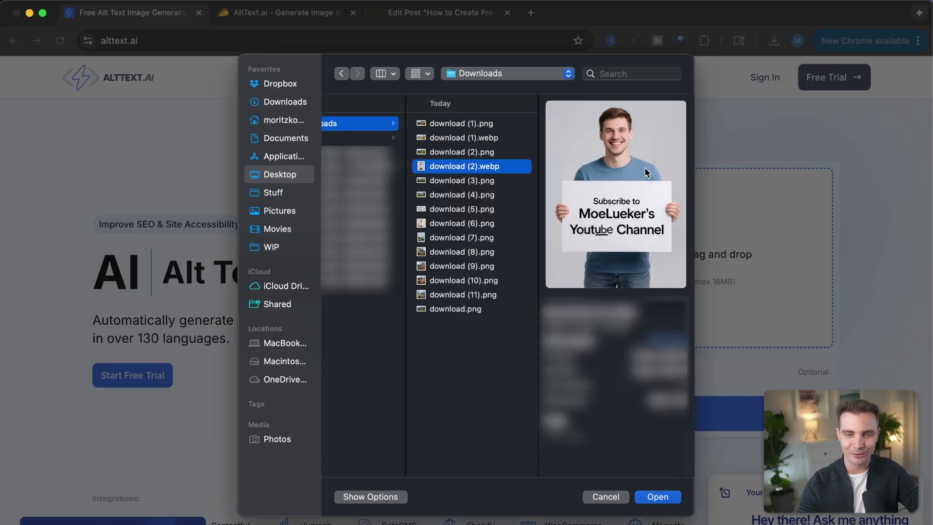
click(658, 497)
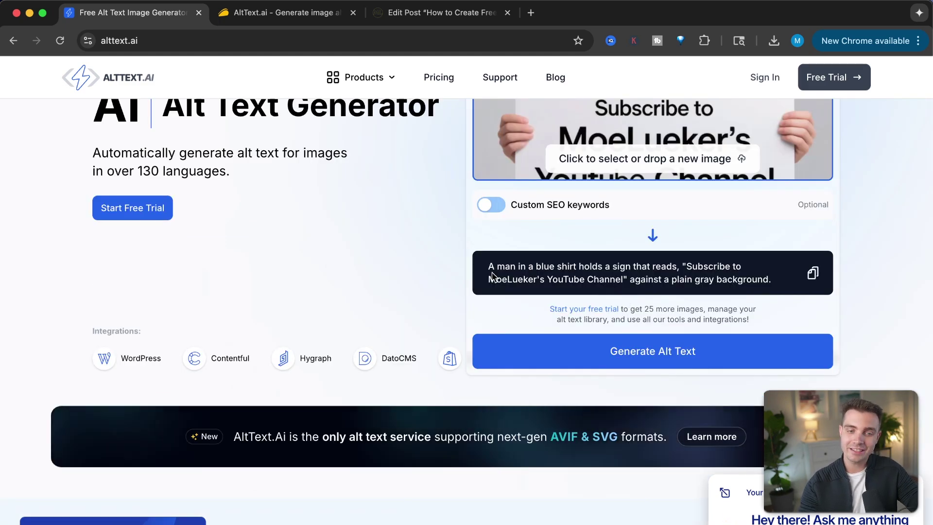
drag(489, 271, 771, 281)
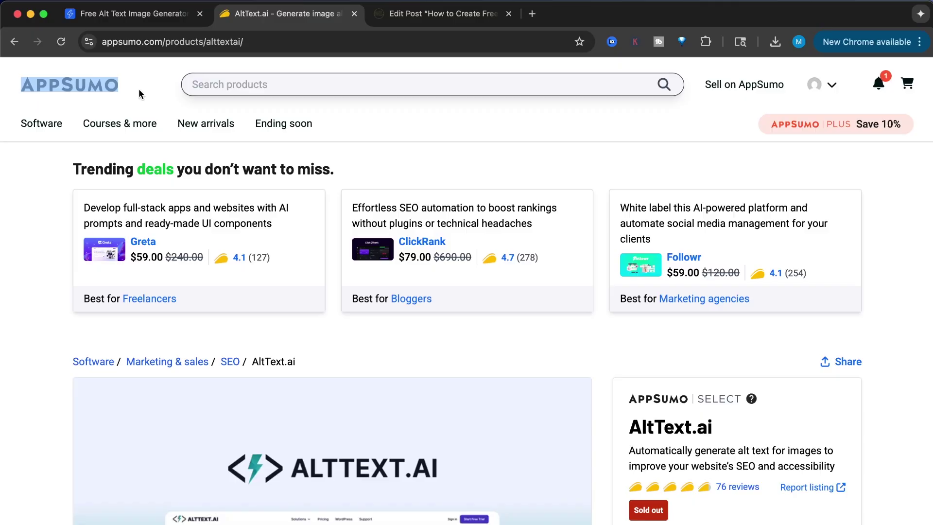
Step: Scroll through the AppSumo AltText.ai listing and other deals on the homepage
scroll(139, 90, down, 10)
scroll(912, 303, down, 4)
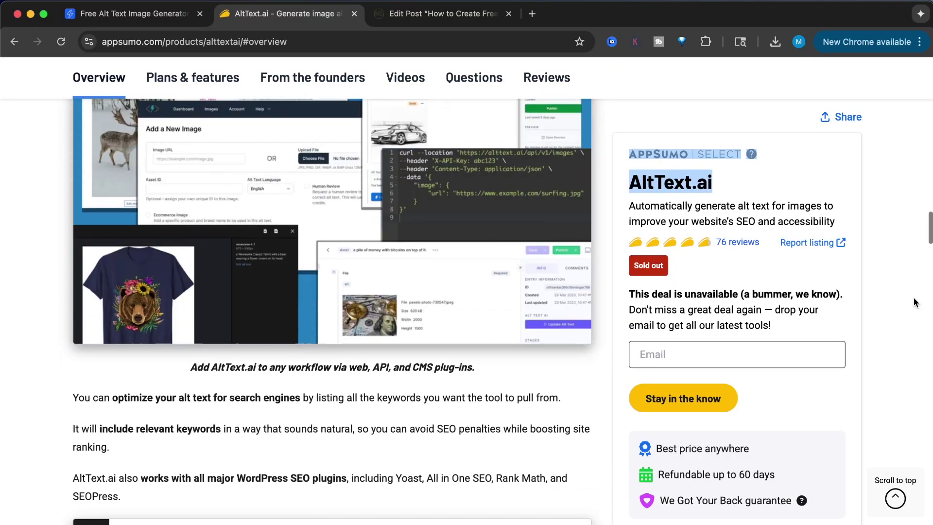
scroll(911, 303, down, 5)
scroll(908, 304, down, 4)
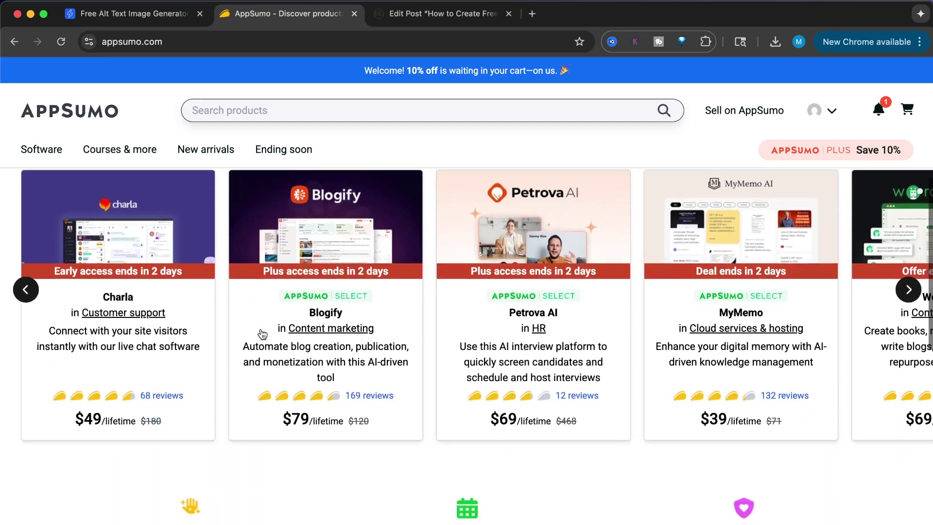
scroll(261, 329, down, 3)
scroll(261, 329, up, 3)
scroll(261, 329, up, 2)
scroll(261, 329, down, 1)
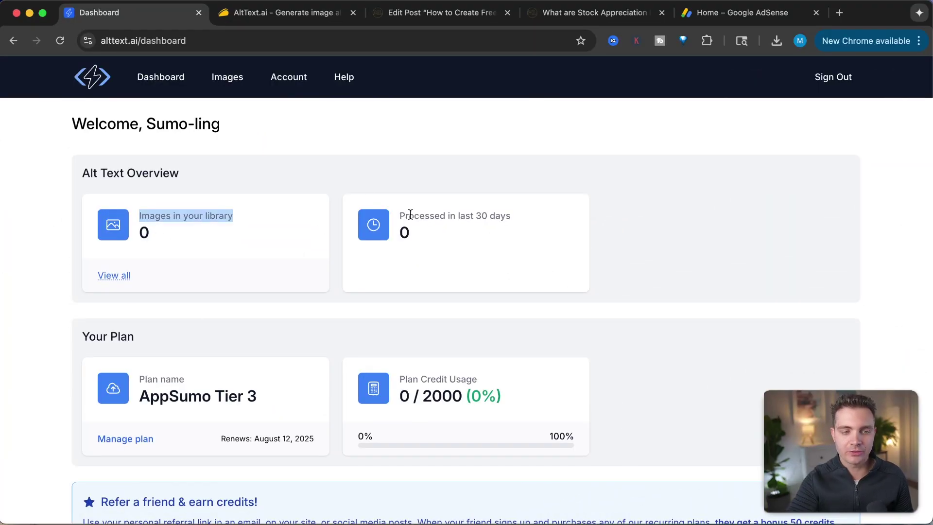
Step: Open the Images library and keep Standard as the default AI model
drag(405, 215, 460, 214)
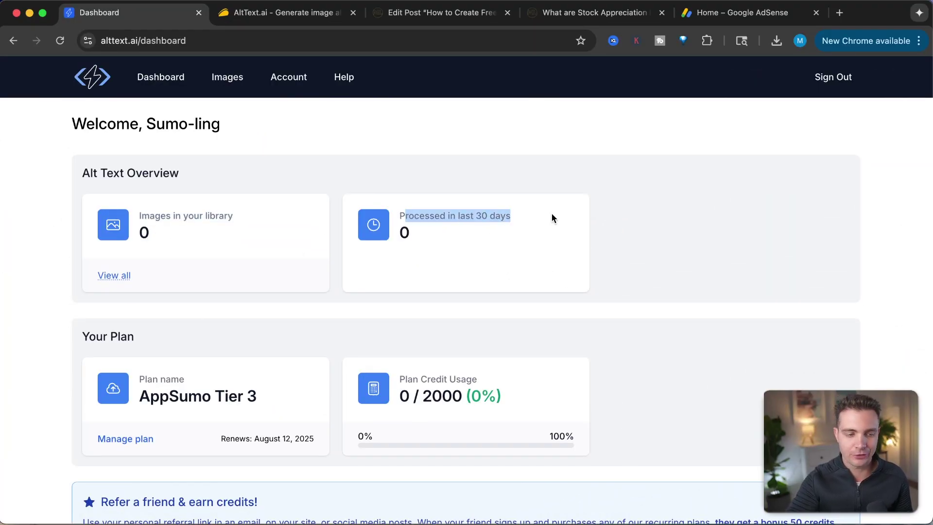
click(519, 389)
click(226, 86)
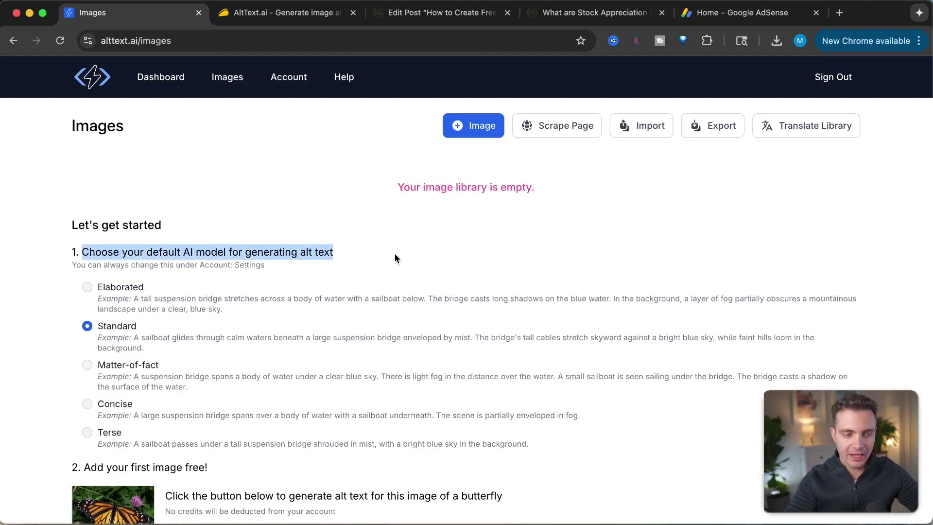
scroll(99, 236, down, 2)
click(99, 236)
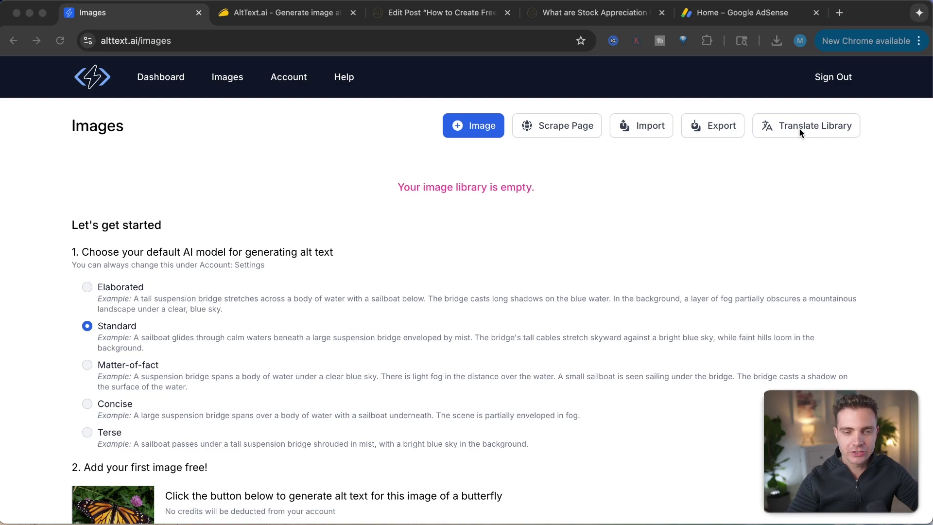
scroll(232, 471, down, 2)
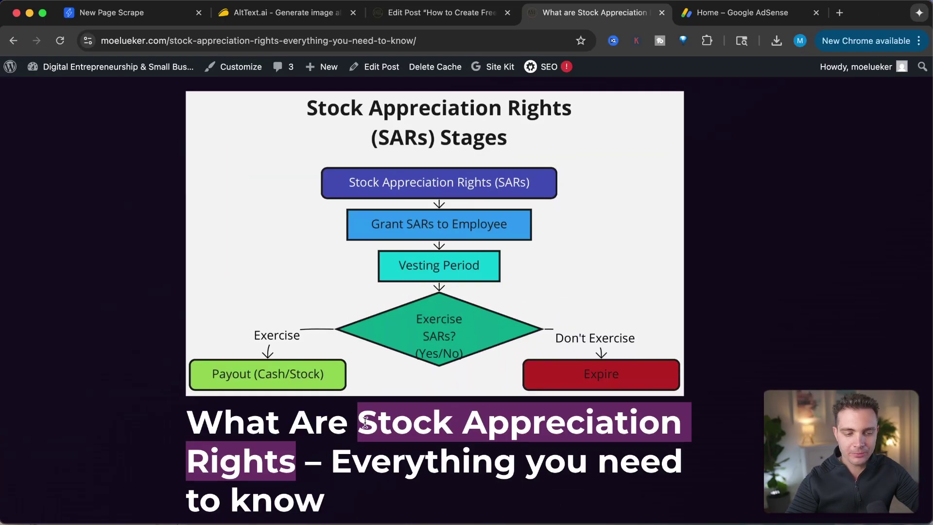
Step: Review the Stock Appreciation Rights article's images and copy its URL for the page scrape
scroll(421, 249, down, 8)
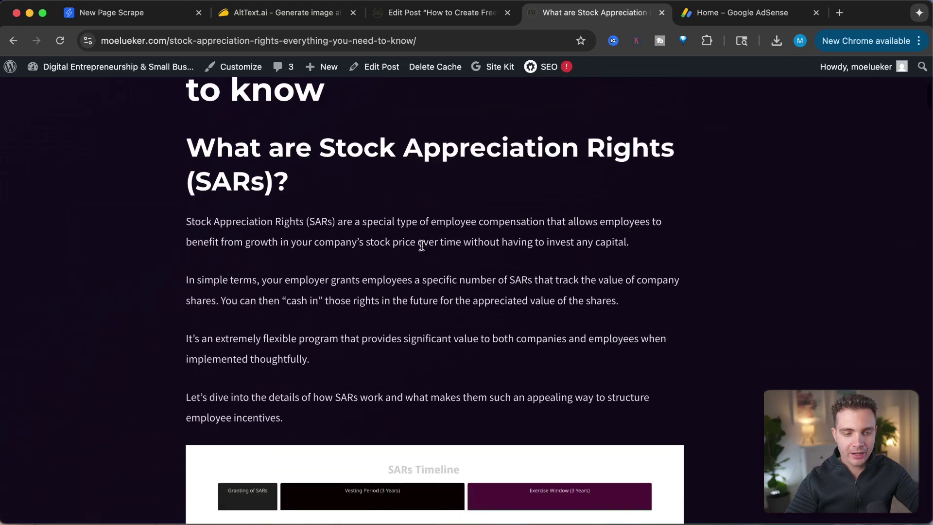
scroll(422, 249, down, 8)
scroll(459, 210, down, 6)
scroll(459, 212, down, 5)
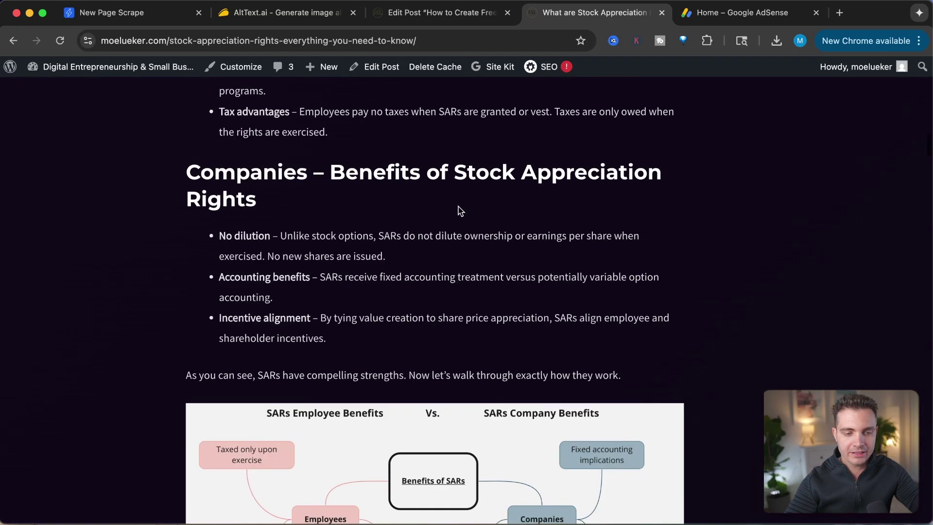
scroll(460, 216, down, 5)
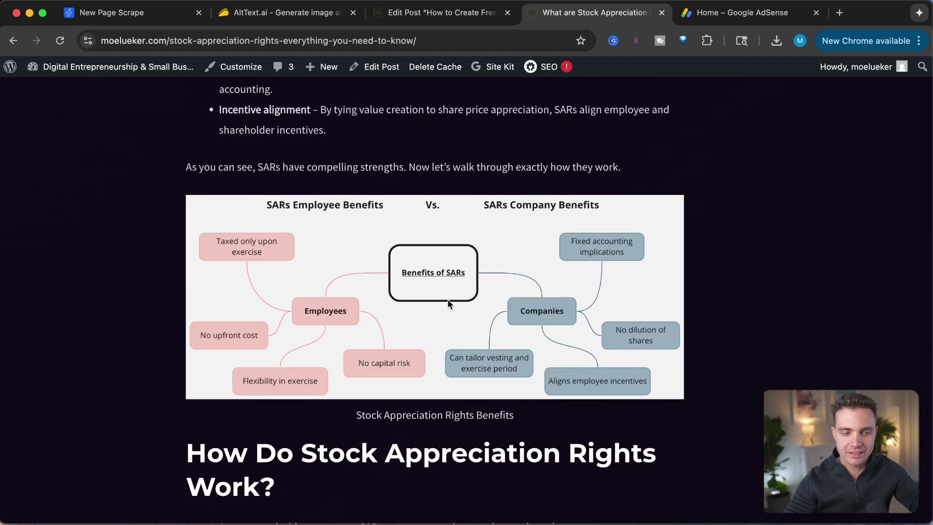
scroll(448, 300, up, 2)
scroll(448, 301, up, 15)
click(426, 39)
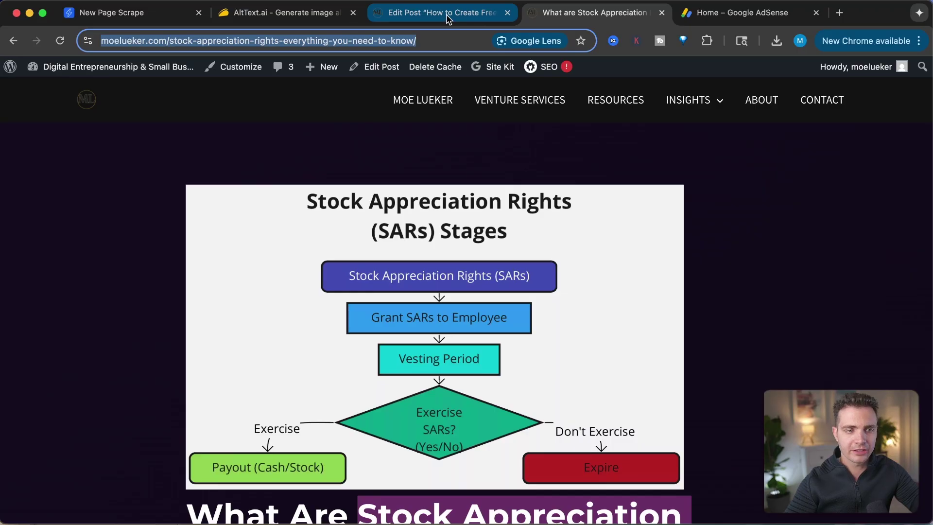
click(113, 23)
Step: Paste the article URL and scrape the page for its images
text(https://moelueker.com/stock-appreciation-rights-everything-you-need-to-know/)
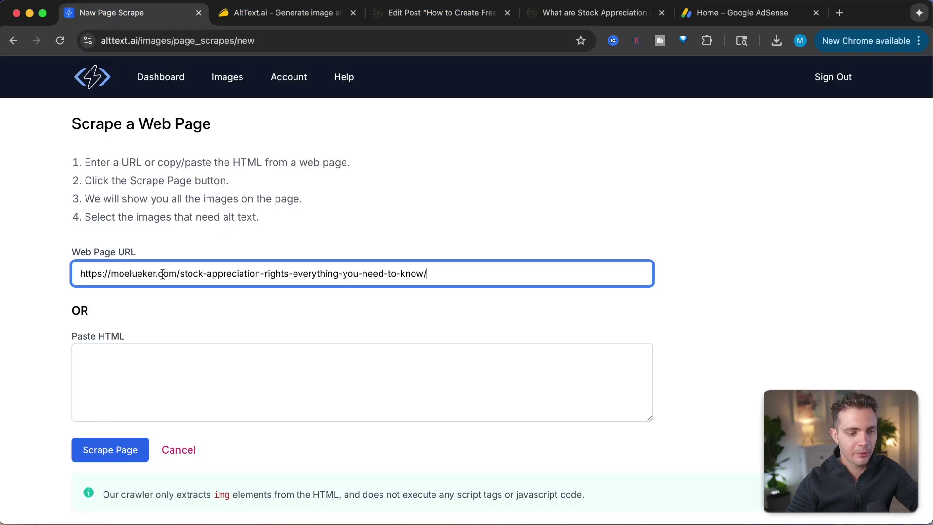
click(120, 456)
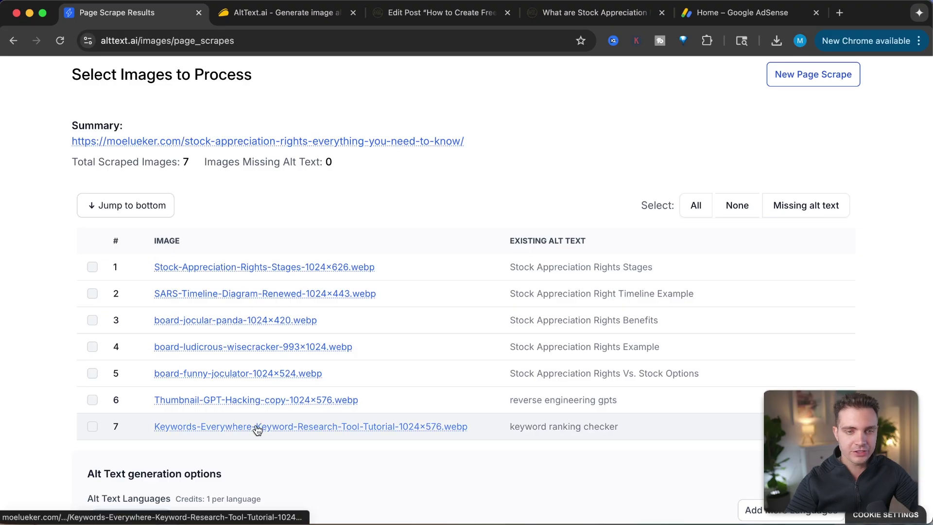
scroll(339, 388, down, 5)
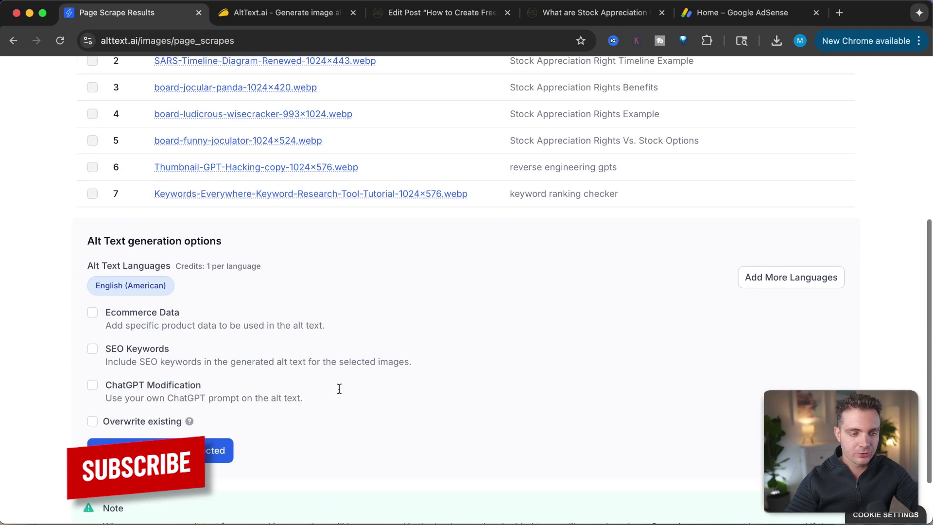
scroll(339, 388, down, 1)
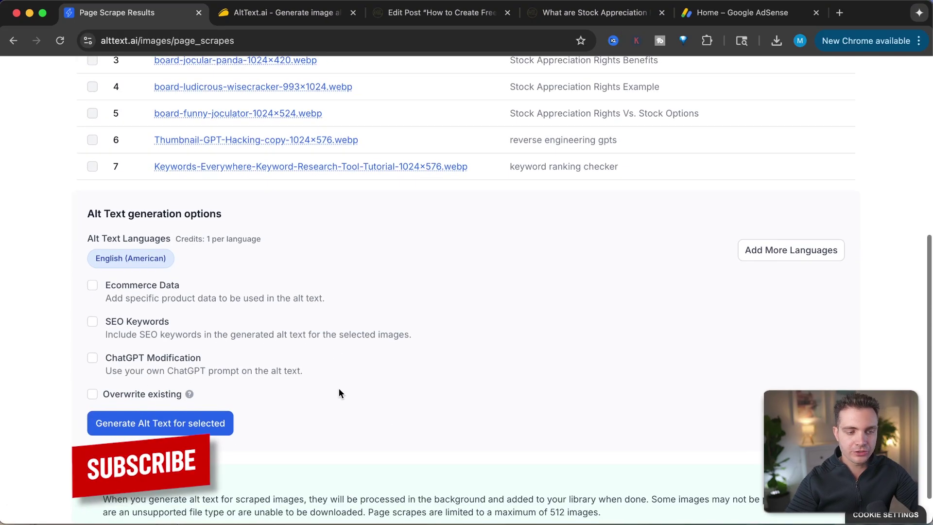
Step: Enable SEO Keywords, select all 7 images, and generate their alt text
click(92, 322)
click(92, 322)
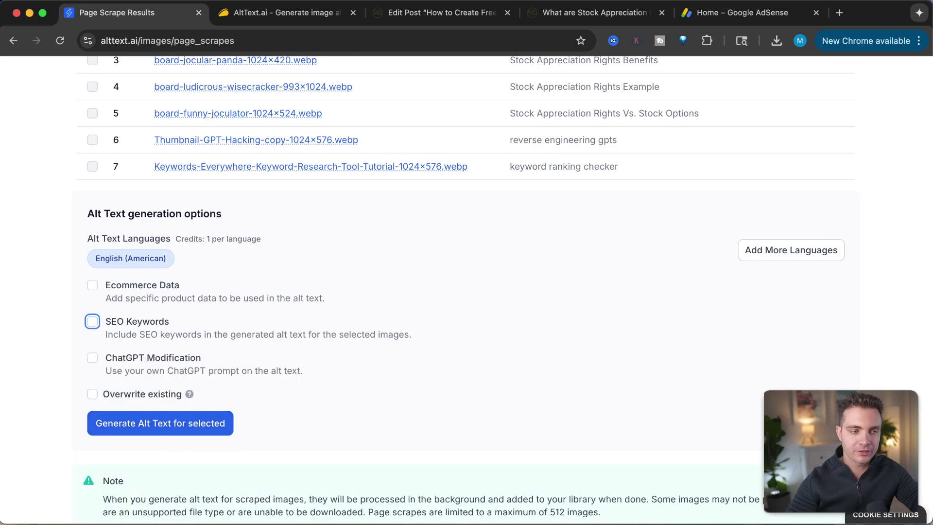
click(92, 322)
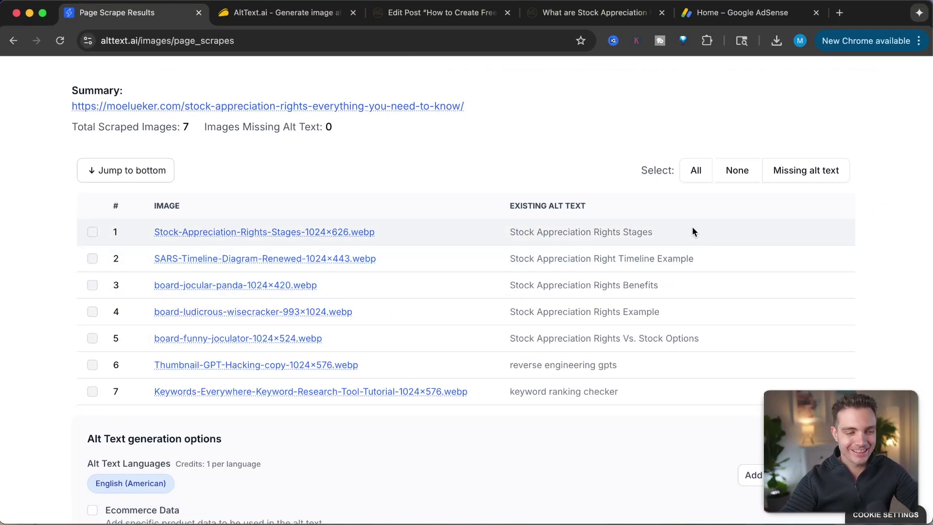
click(695, 171)
scroll(289, 357, down, 10)
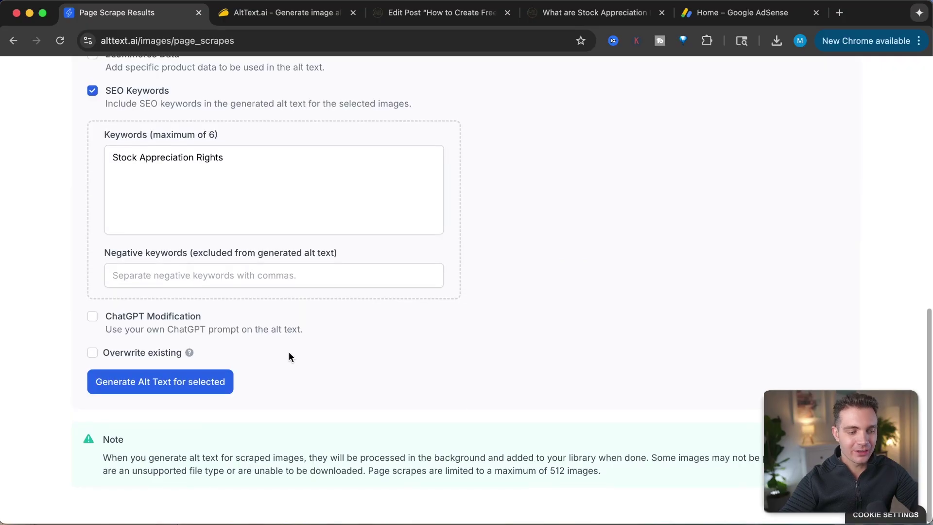
click(191, 383)
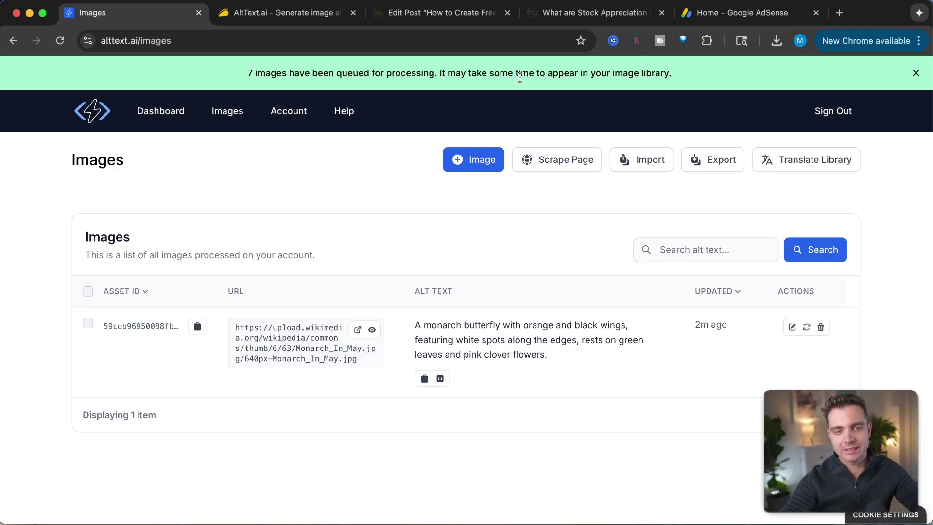
Step: Refresh the library and view the flowchart image full size
key(super+r)
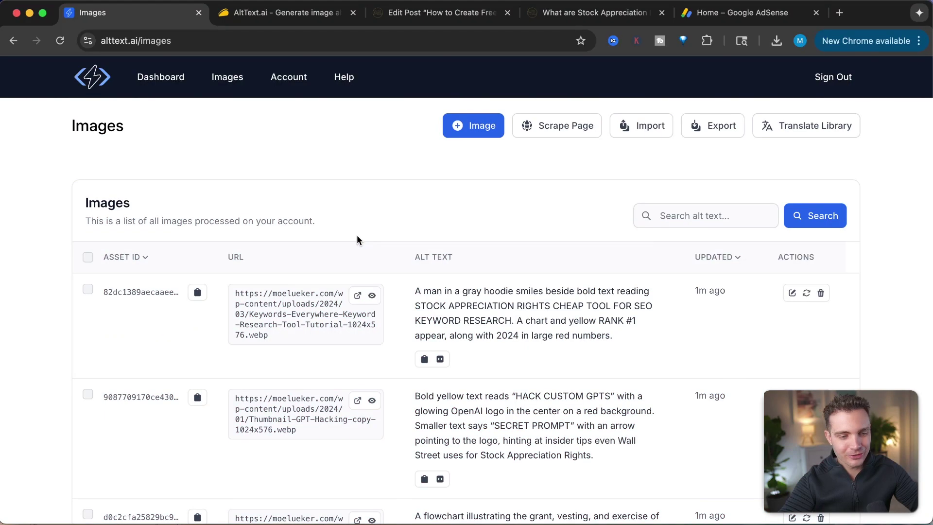
scroll(357, 236, down, 3)
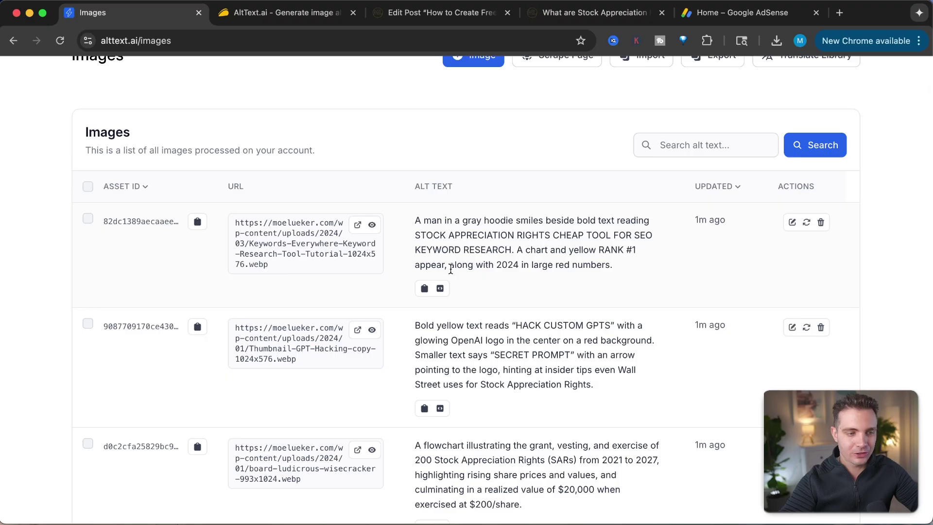
scroll(362, 280, down, 10)
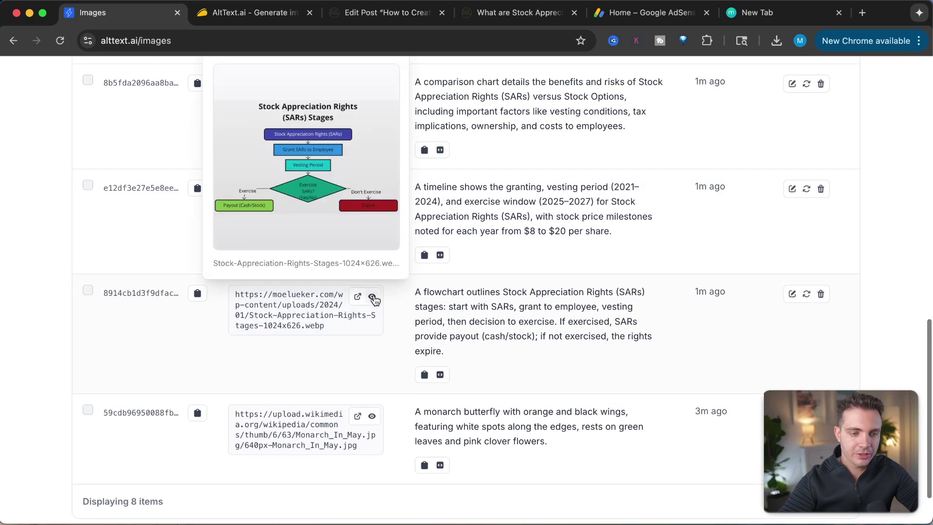
click(372, 297)
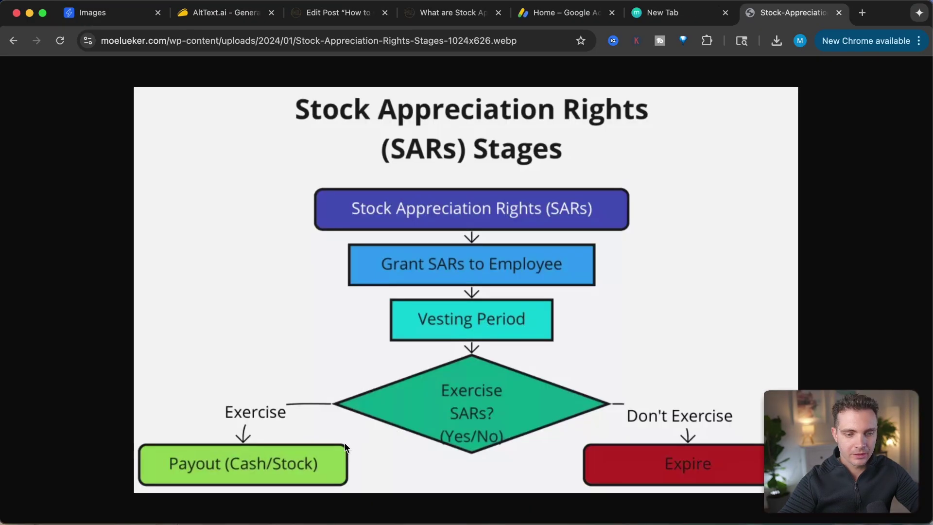
click(115, 15)
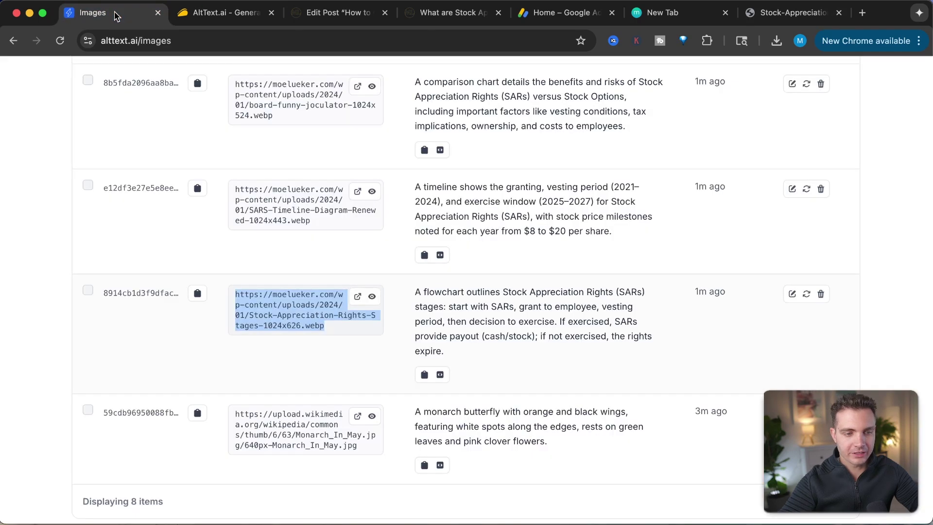
Step: Copy the flowchart image's generated alt text
drag(417, 293, 500, 364)
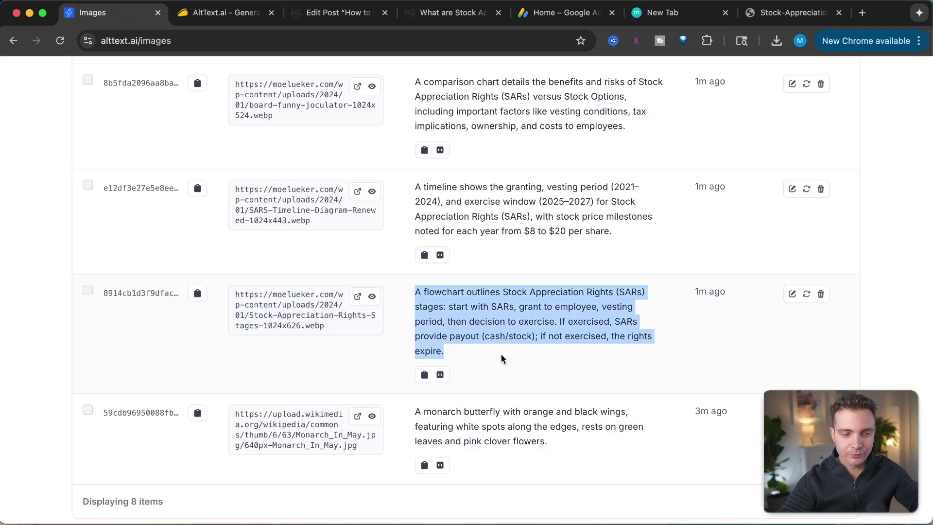
click(508, 319)
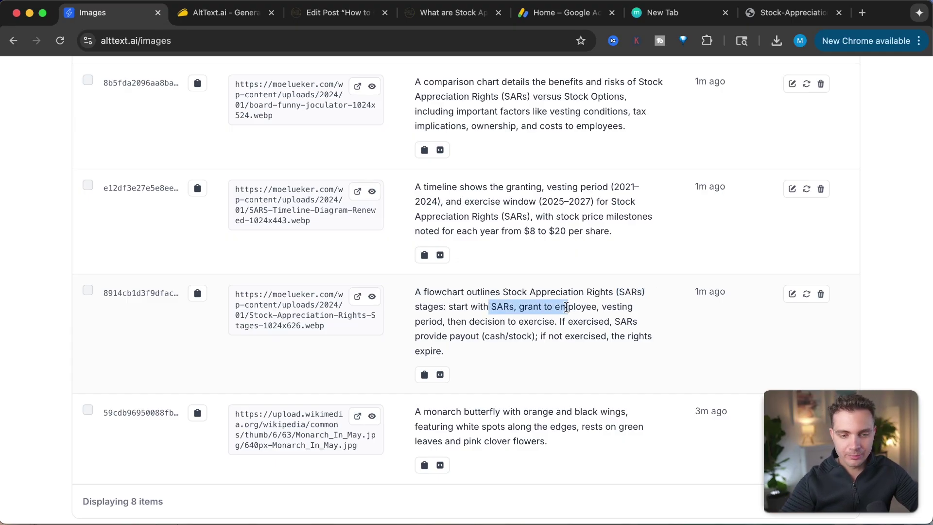
drag(448, 323, 560, 324)
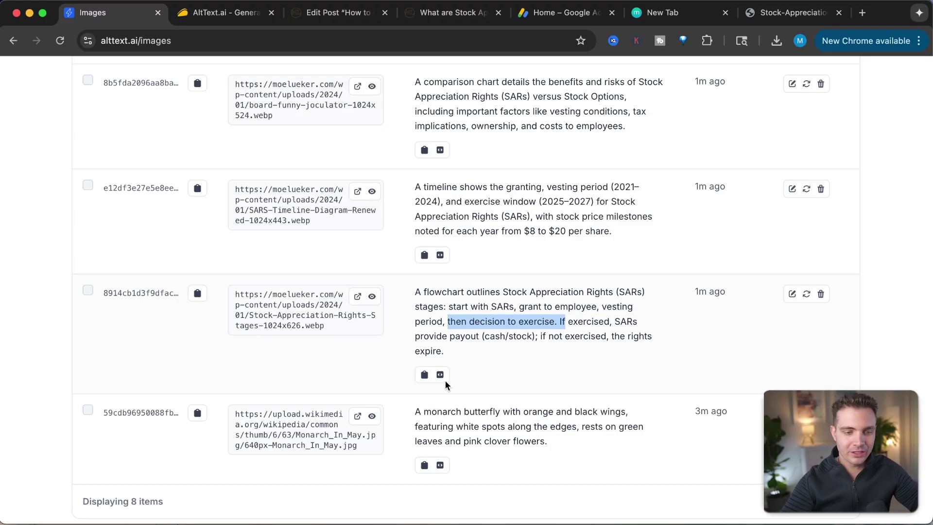
click(424, 375)
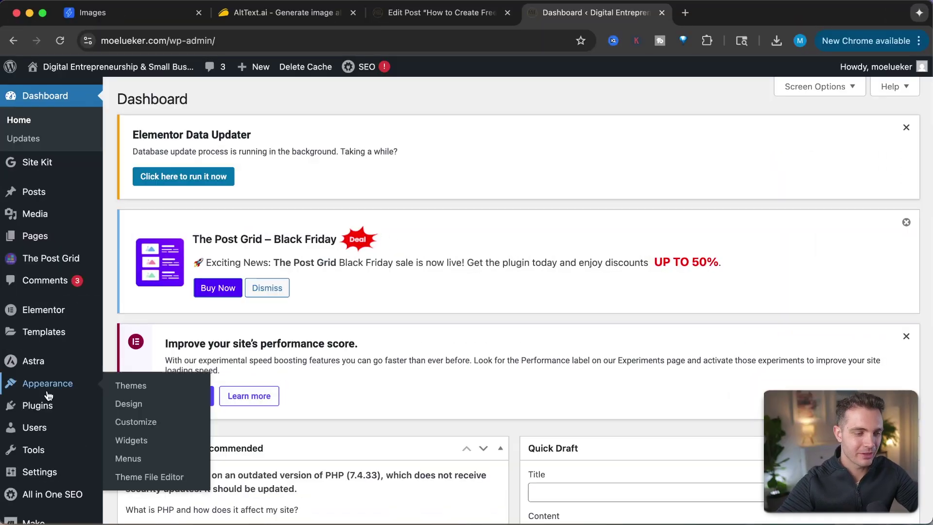
Step: Search 'alttext.ai', install and activate the plugin, and open its settings
click(46, 405)
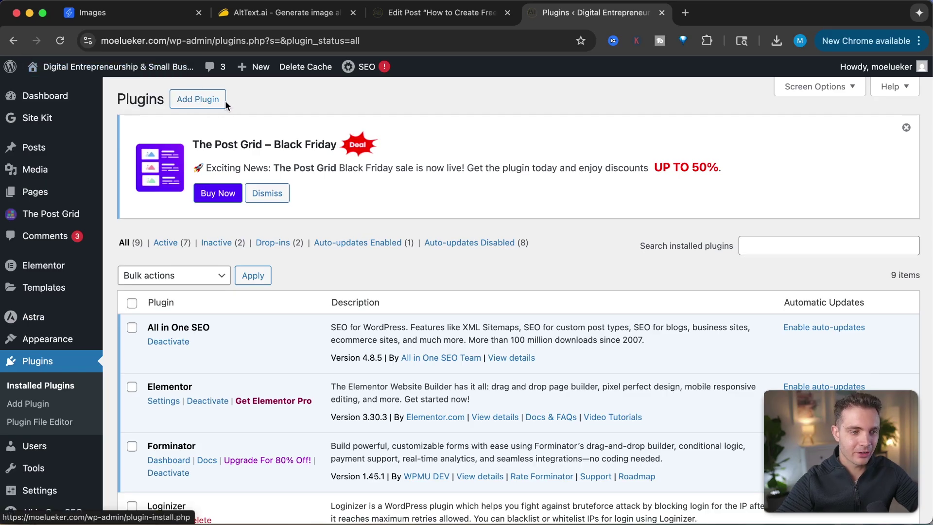
text(alttext.ai)
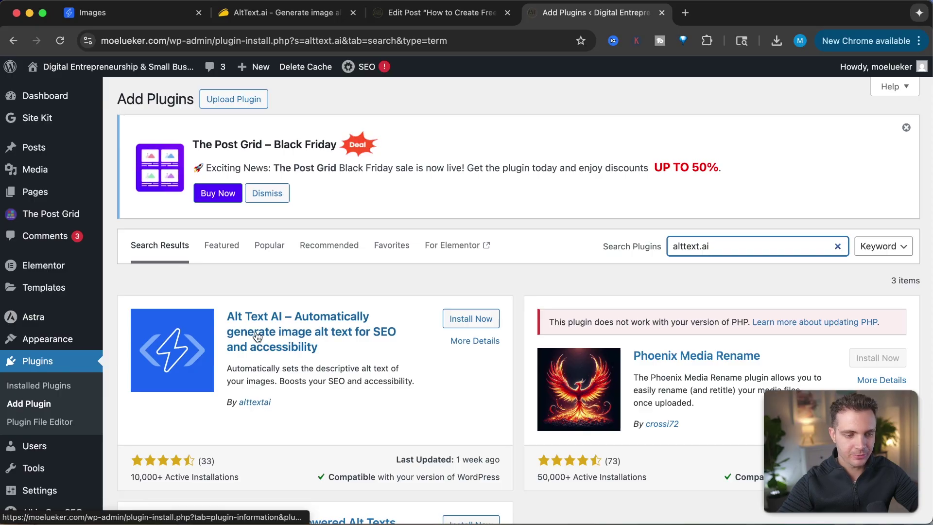
click(467, 319)
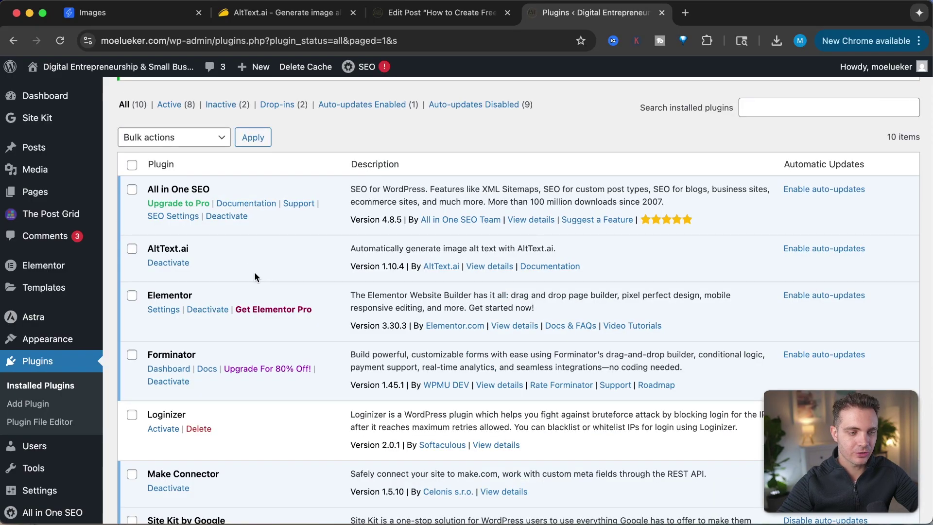
scroll(252, 276, down, 3)
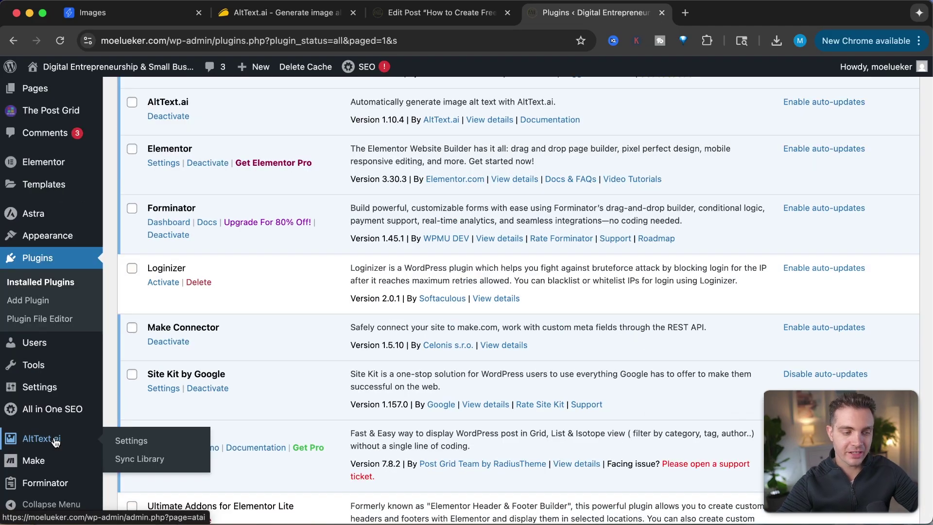
click(144, 443)
scroll(223, 181, down, 10)
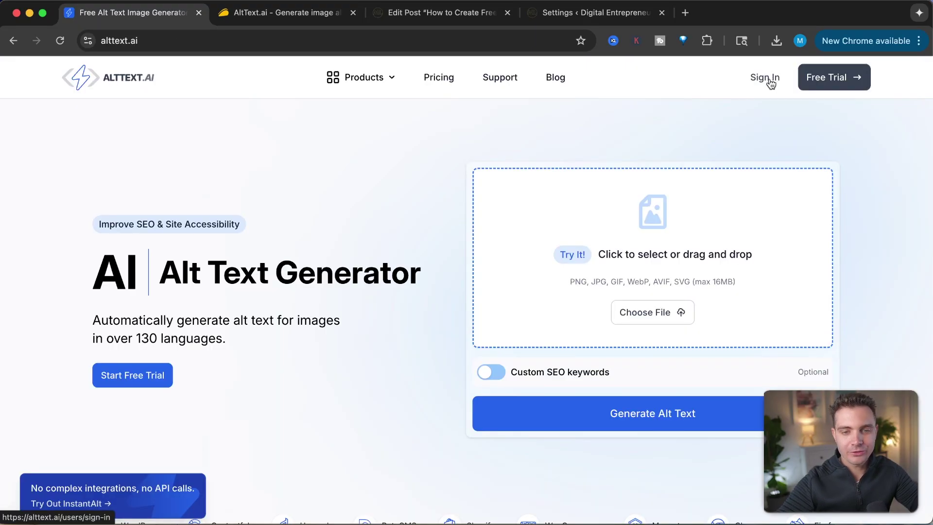
Step: Sign in, create a new AltText.ai API key, and add it to the WordPress plugin
click(770, 83)
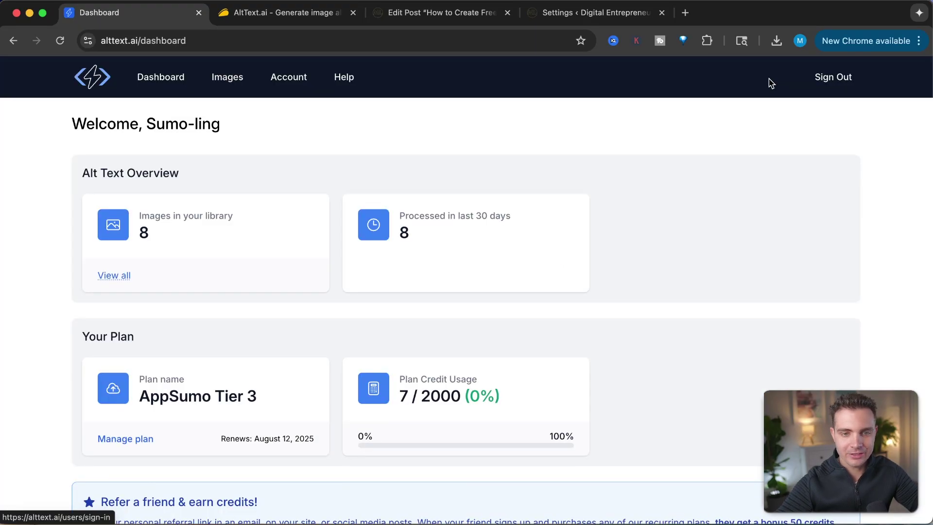
click(296, 83)
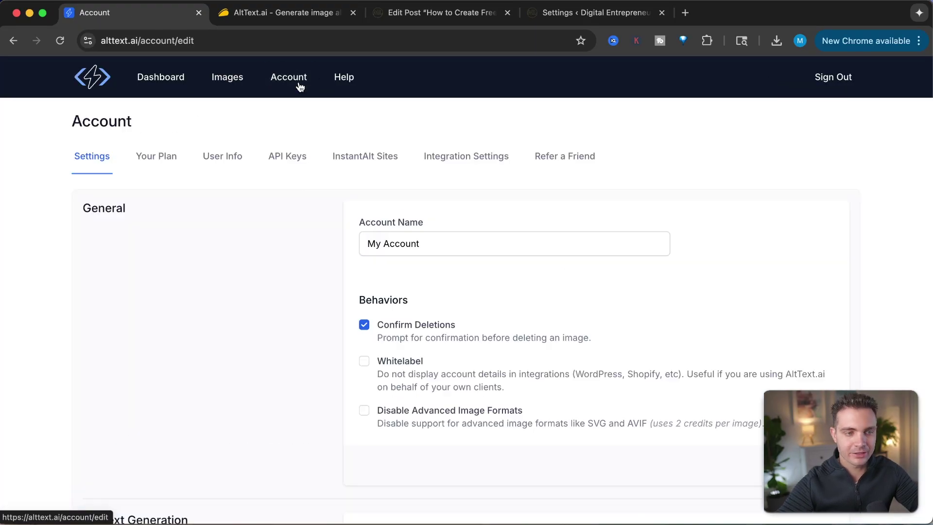
click(287, 164)
click(462, 315)
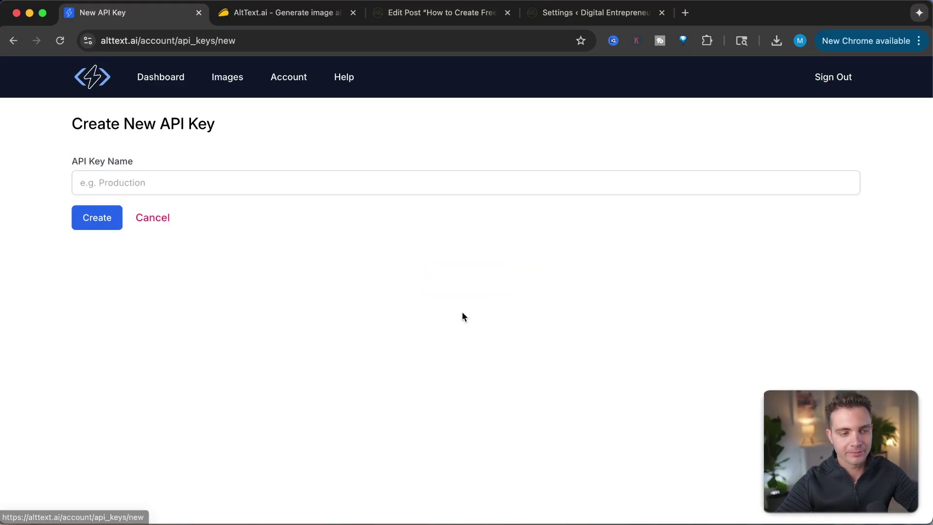
click(635, 156)
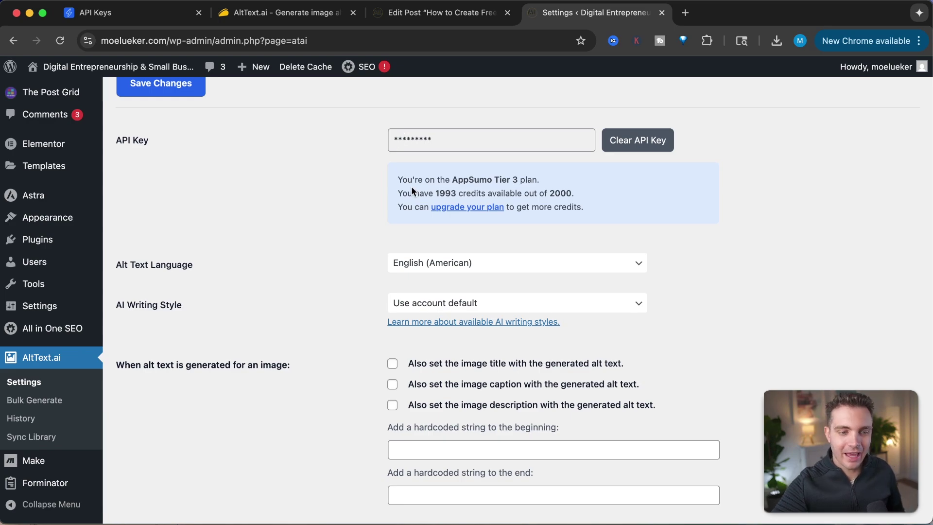
Step: Highlight the plugin's remaining-credits line showing 1,993 of 2,000
drag(403, 193, 610, 199)
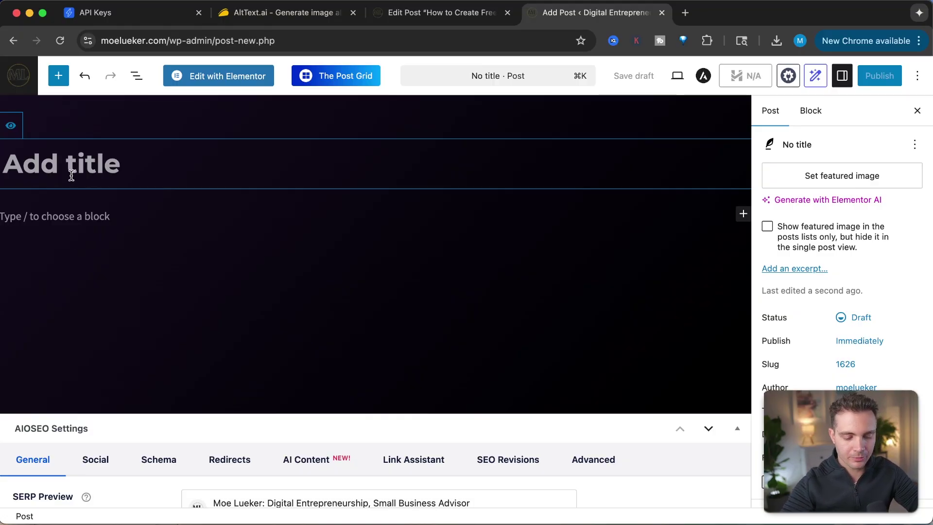
Step: Title the post 'Mountain Flowers' and add an image block to its body
text(Mountain Flowers)
key(Return)
text(/)
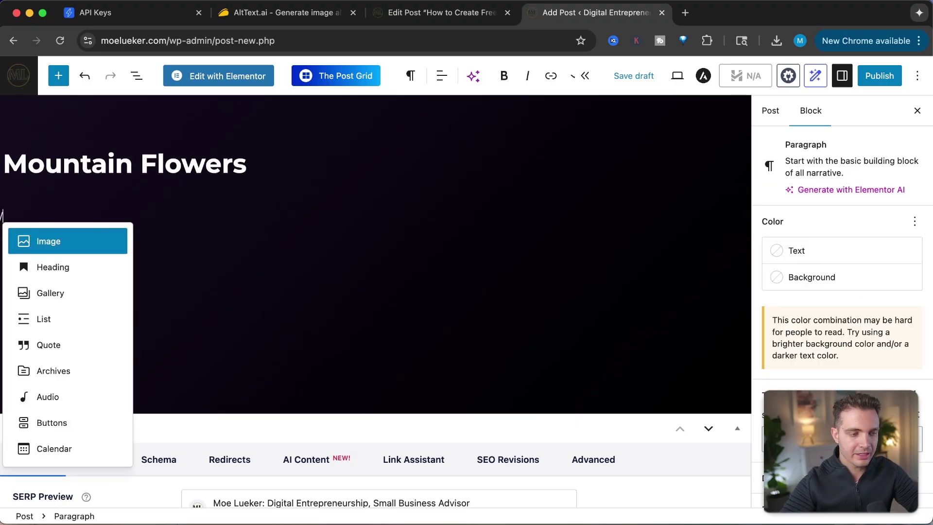
text(im)
key(Return)
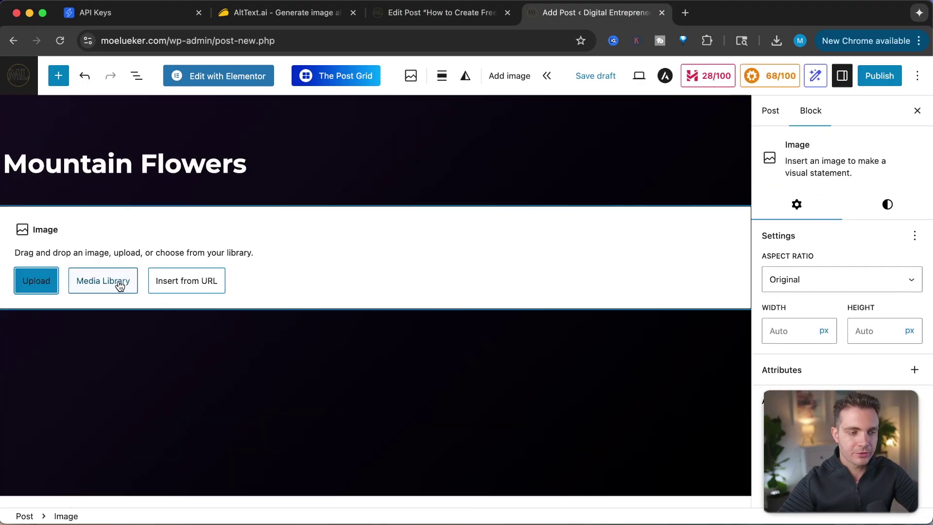
Step: Upload download (1).webp into the image block, captioned with its generated description
click(119, 287)
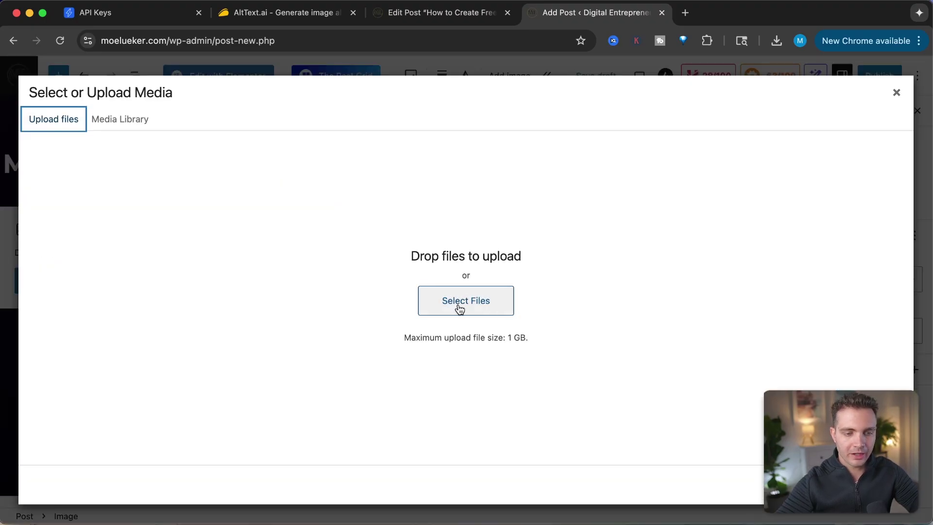
click(459, 309)
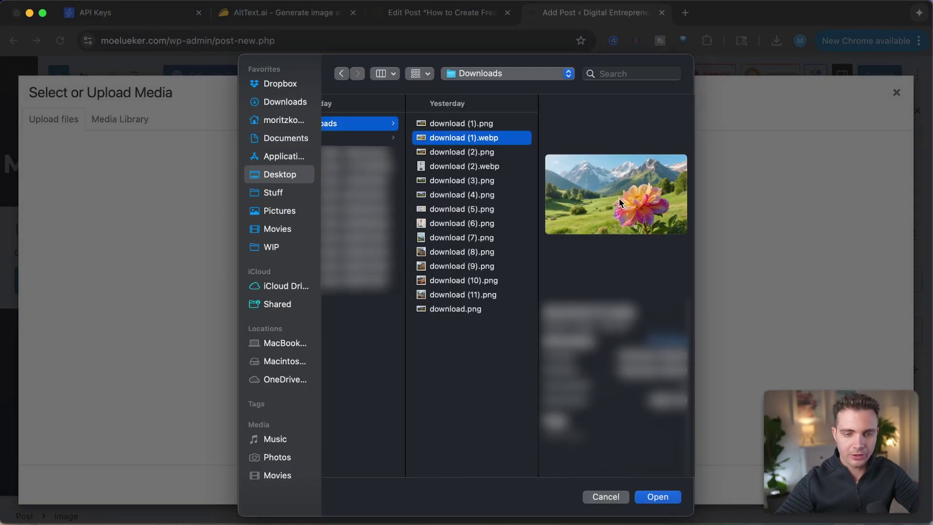
click(658, 496)
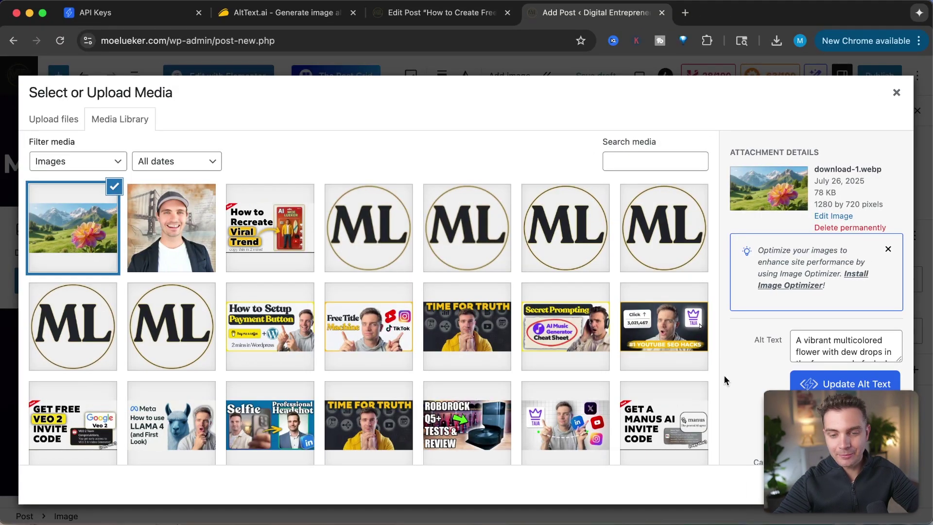
scroll(724, 379, down, 5)
scroll(833, 226, up, 1)
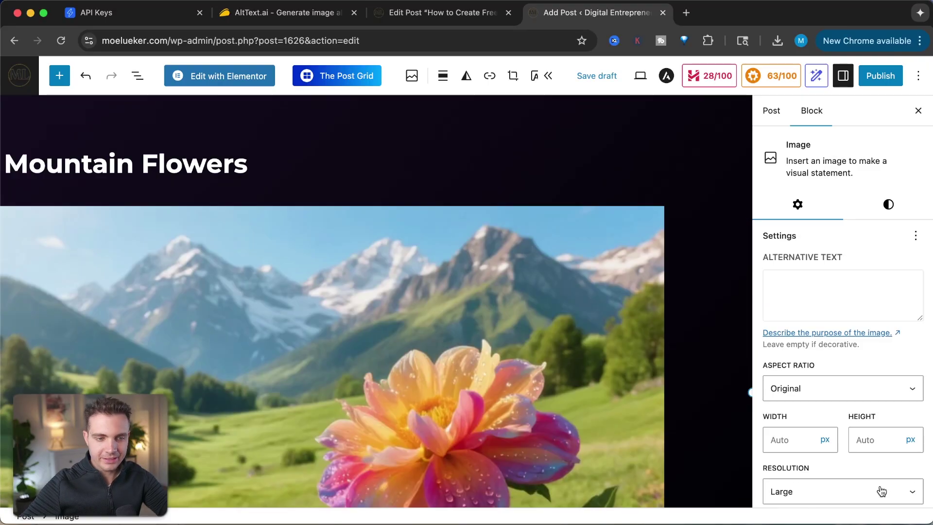
scroll(340, 253, up, 1)
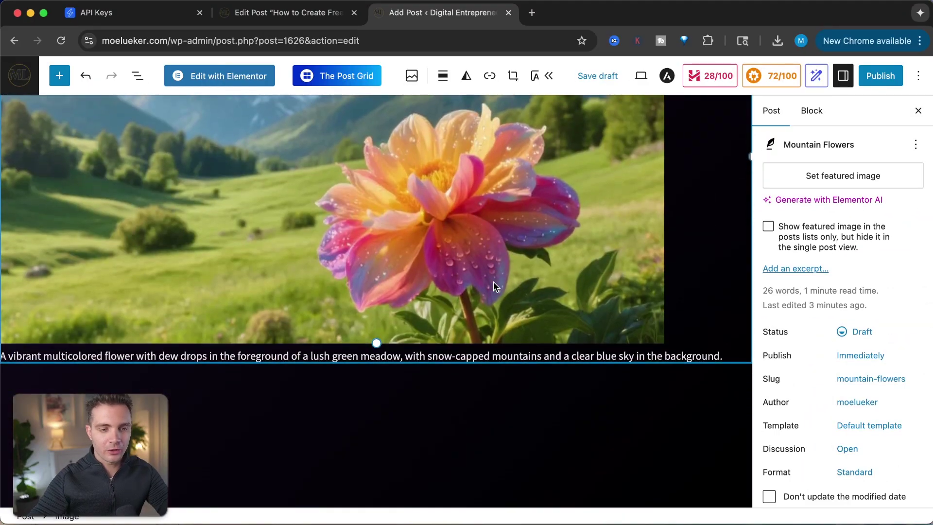
Step: Enter 'Hiking Trails' as the AIOSEO focus keyword, giving a 37/100 score
click(564, 423)
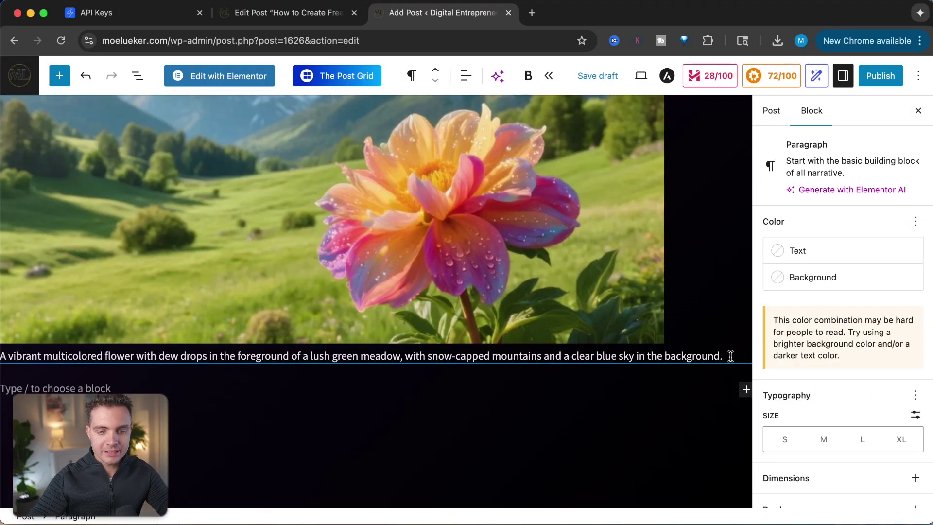
click(728, 355)
click(455, 382)
scroll(456, 382, down, 10)
scroll(446, 393, down, 4)
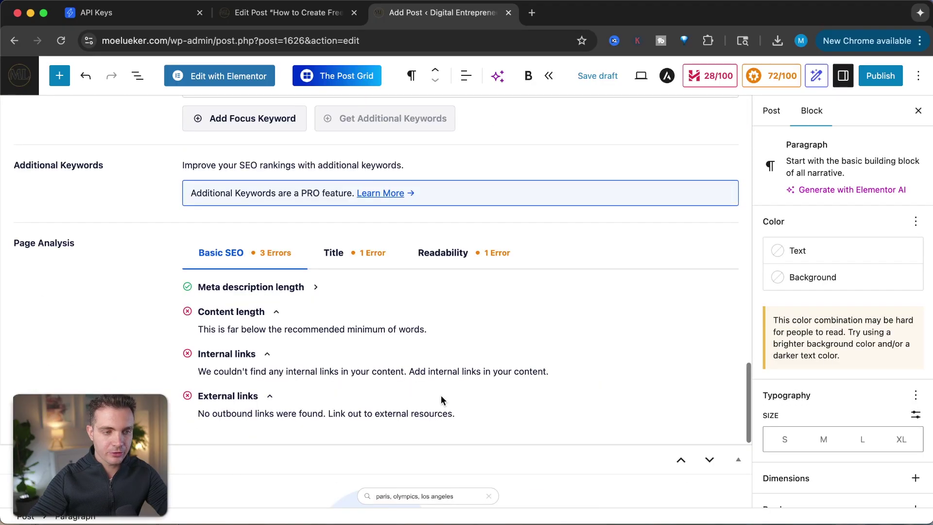
scroll(376, 343, up, 4)
scroll(266, 278, up, 4)
click(222, 240)
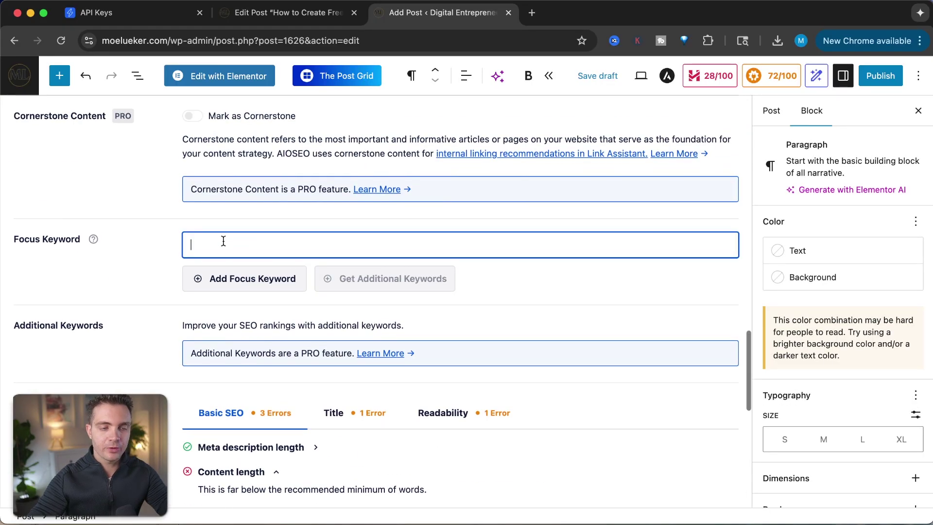
scroll(224, 243, up, 3)
text(Hiking Tra)
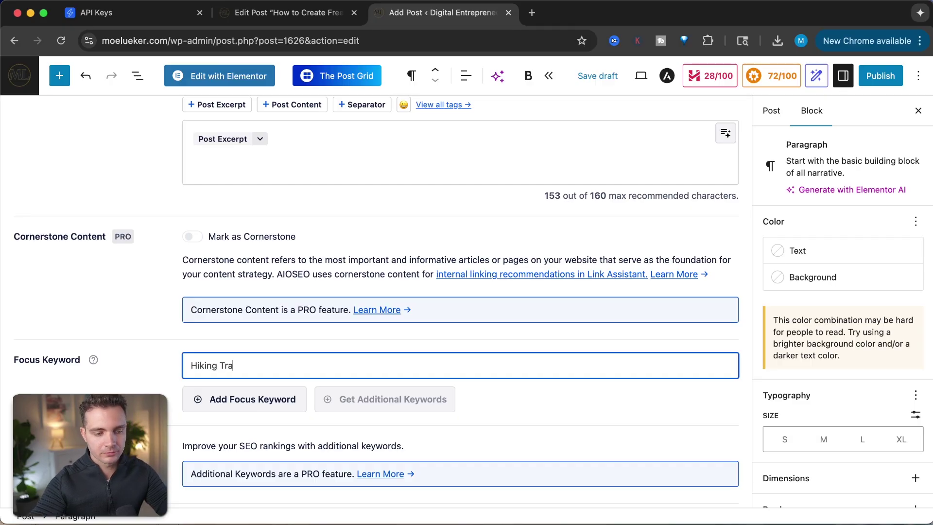
text(ils)
key(Return)
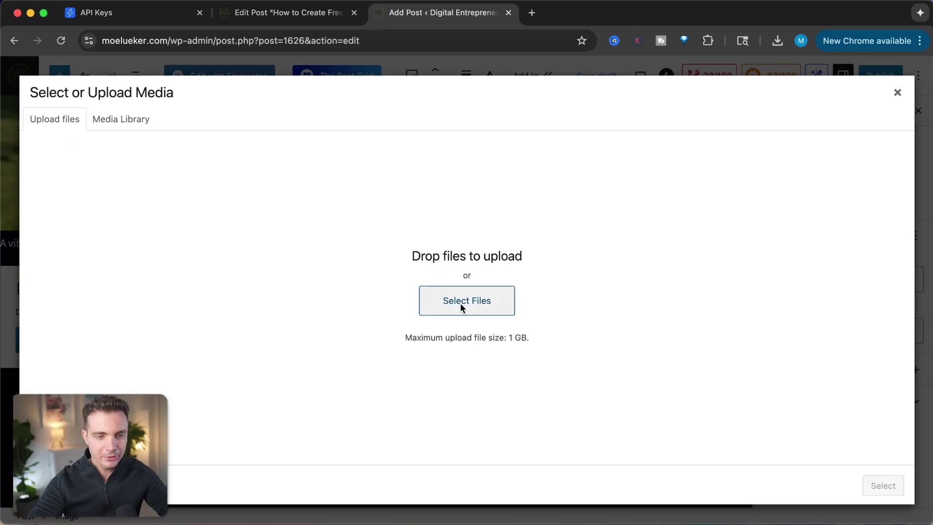
Step: Upload the mountain wildflower photo and review its generated hiking-trails alt text
click(460, 304)
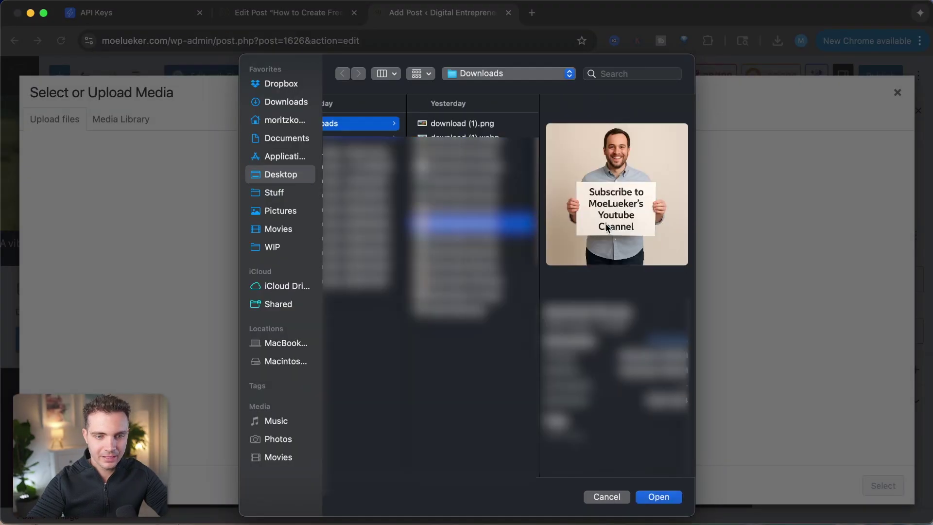
click(466, 264)
key(Return)
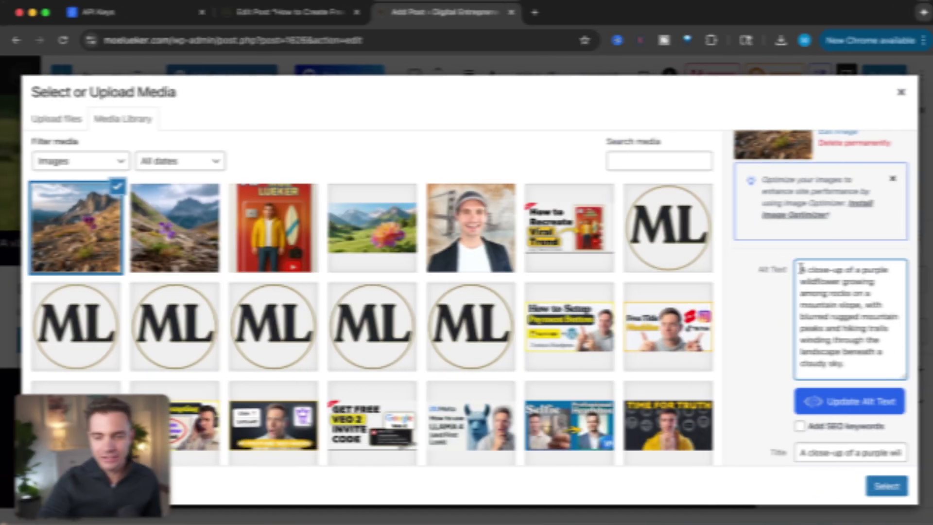
click(839, 327)
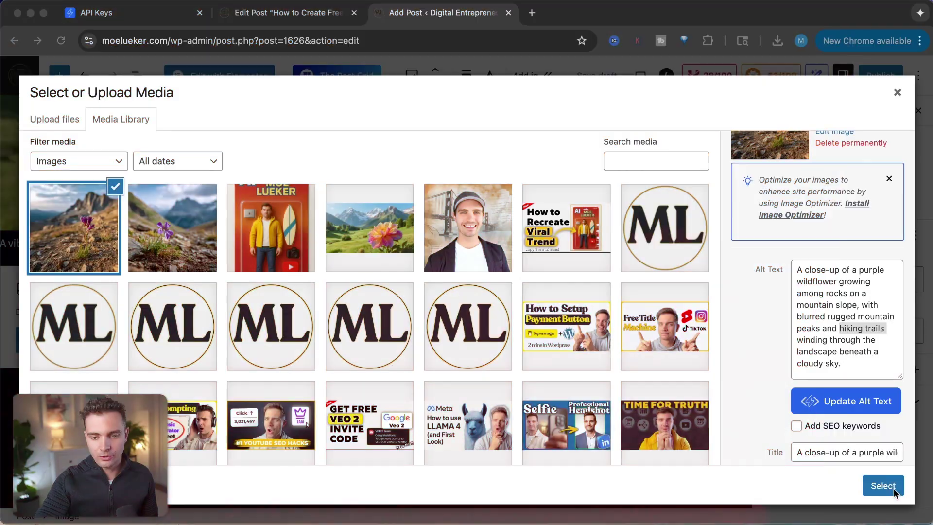
Step: Insert the wildflower image into the post and check its Alternative Text field
click(883, 485)
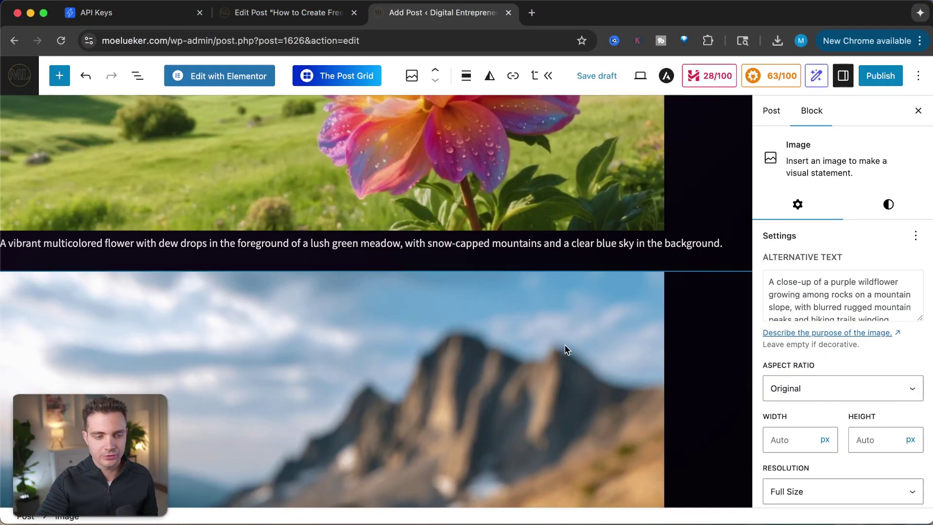
scroll(565, 347, down, 4)
scroll(565, 348, down, 1)
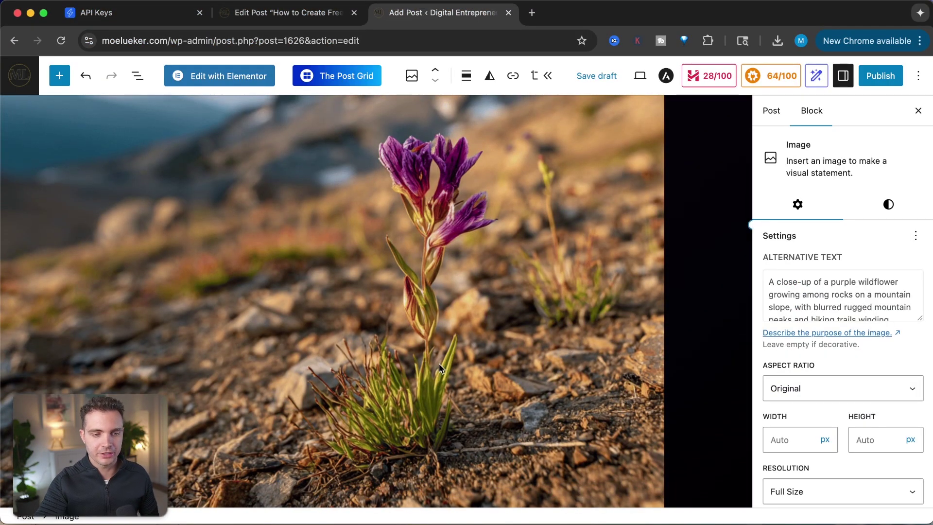
scroll(438, 363, down, 5)
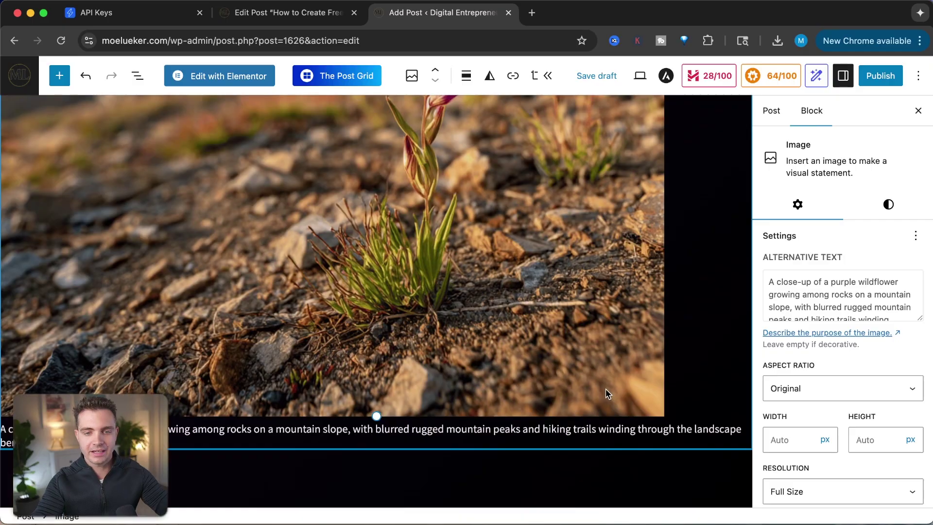
triple_click(856, 298)
scroll(244, 392, down, 10)
scroll(244, 392, down, 10)
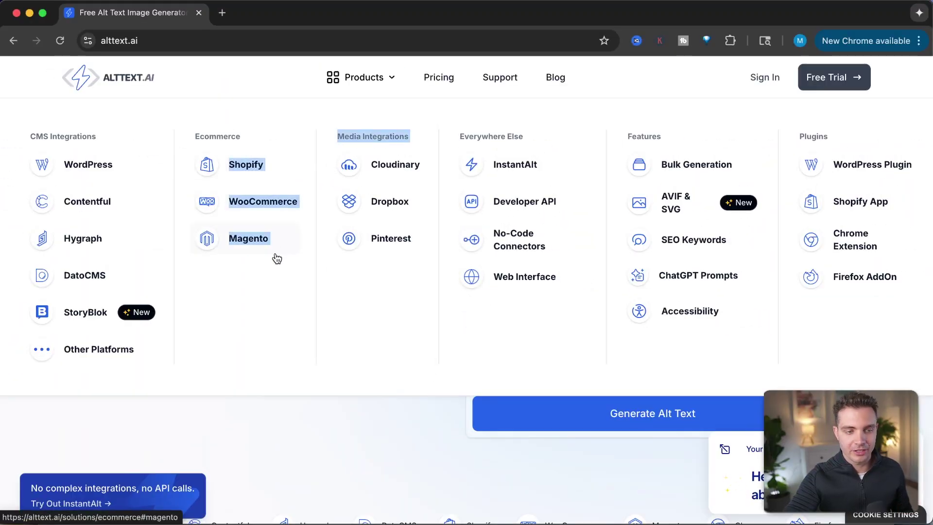
Step: Visit the Shopify integration page, go back, then open the Developer API section
click(270, 224)
click(241, 164)
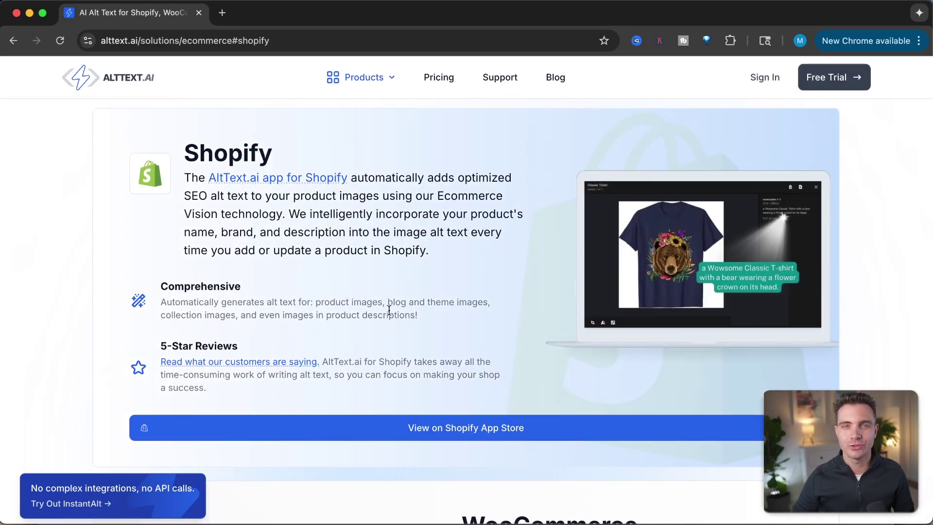
key(super+bracketleft)
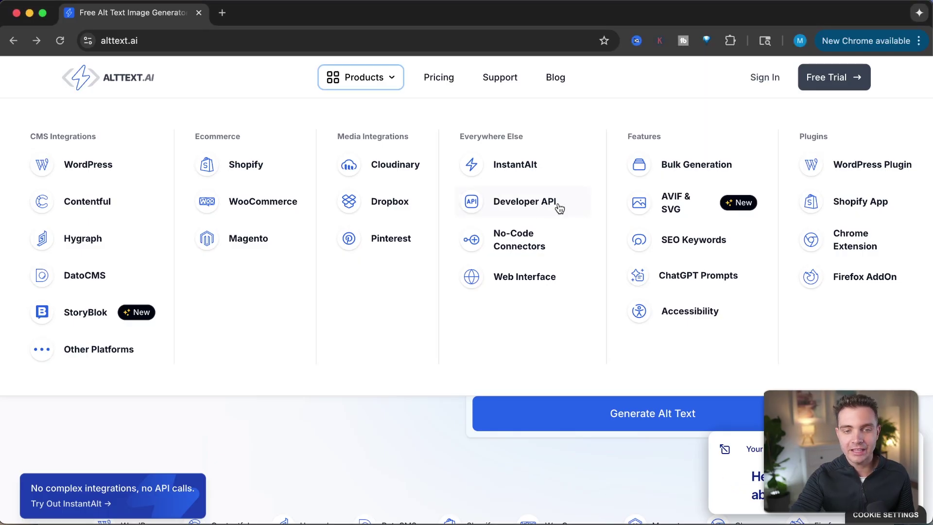
click(556, 208)
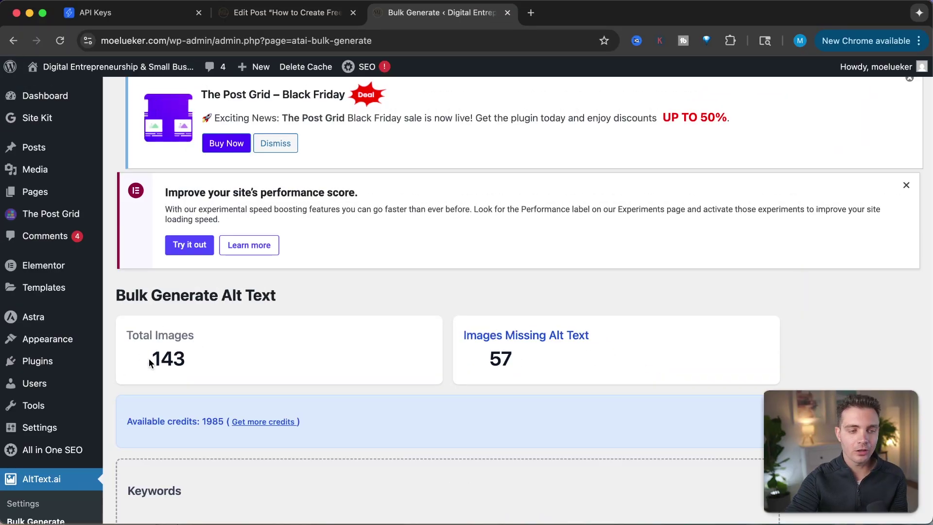
Step: With 'Skip images already processed by AltText.ai' enabled, generate alt text for the 57 images
click(254, 360)
drag(457, 364, 534, 360)
click(529, 368)
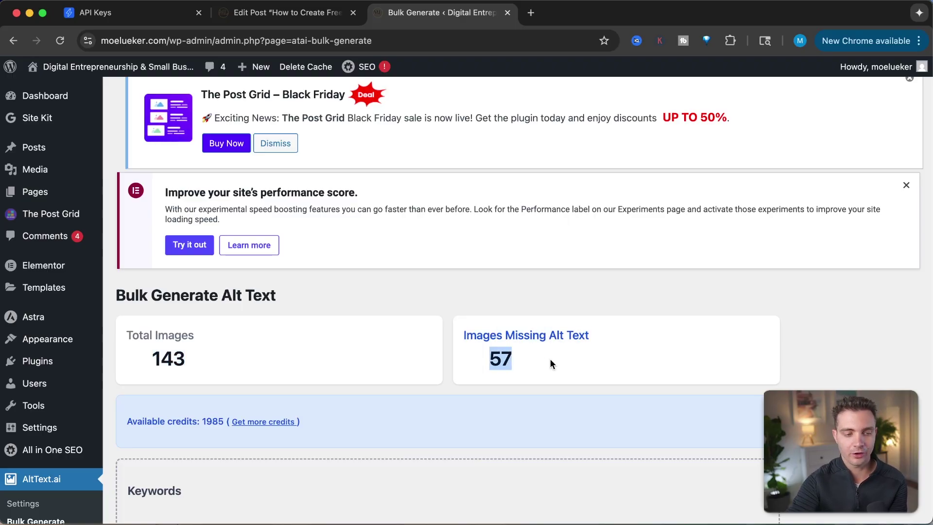
scroll(550, 359, down, 5)
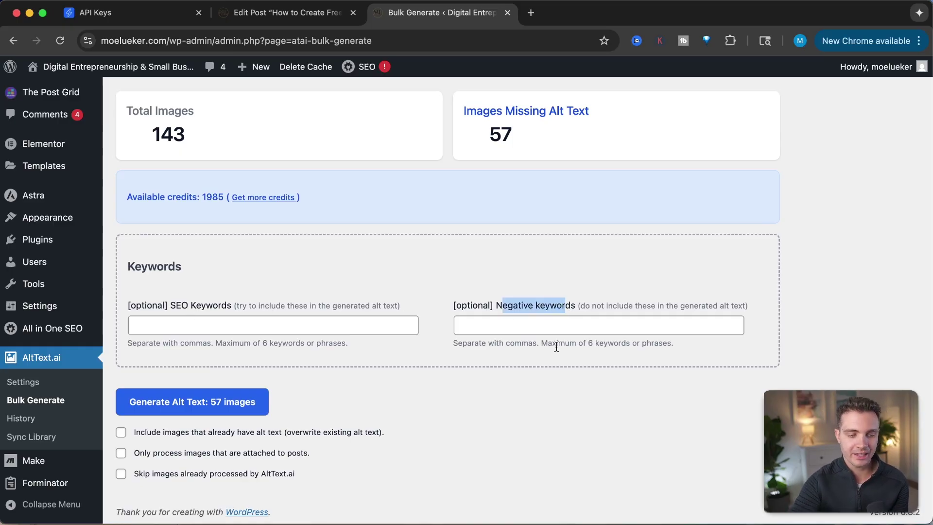
click(321, 320)
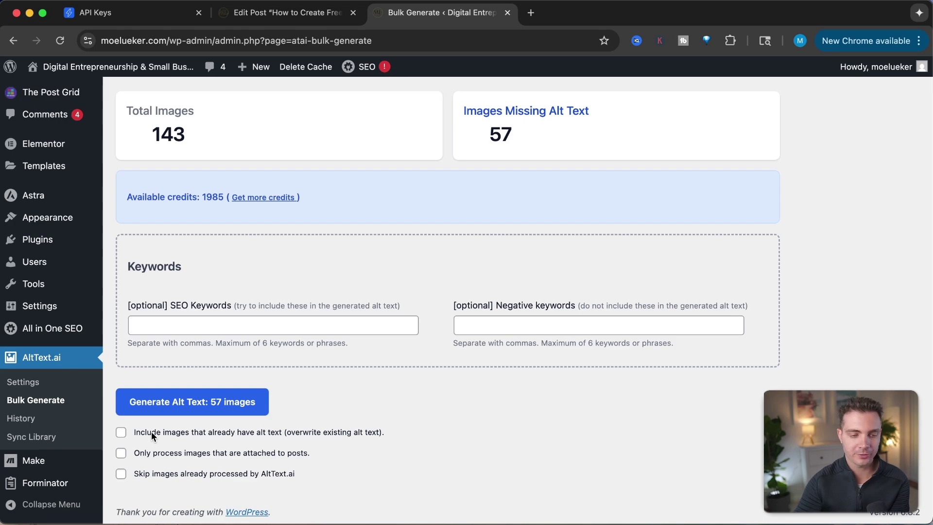
click(154, 473)
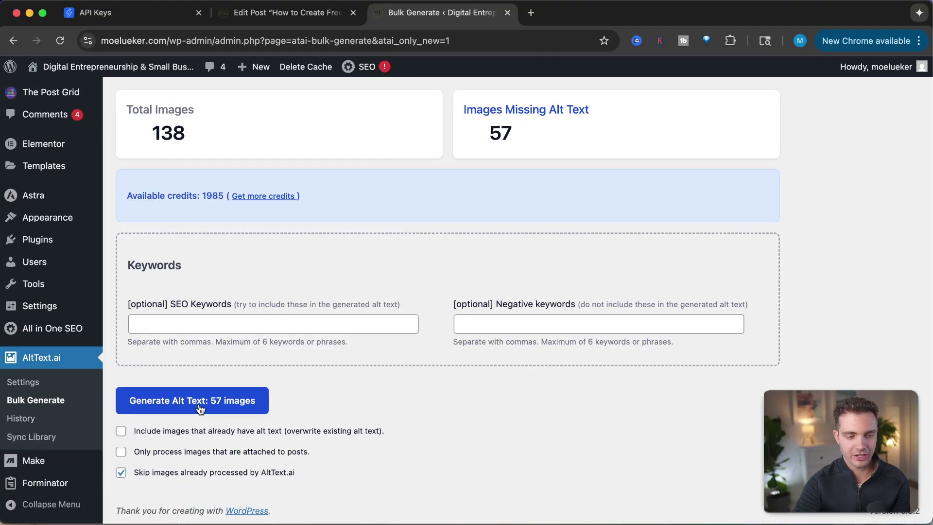
click(200, 408)
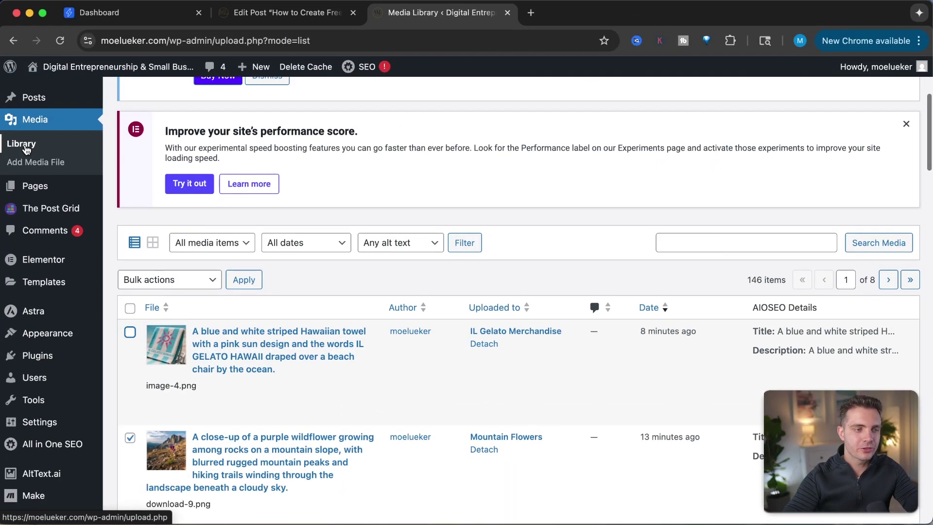
Step: Select the VEO 2 invite and Llama 4 images and apply the Generate Alt Text bulk action
scroll(173, 387, down, 7)
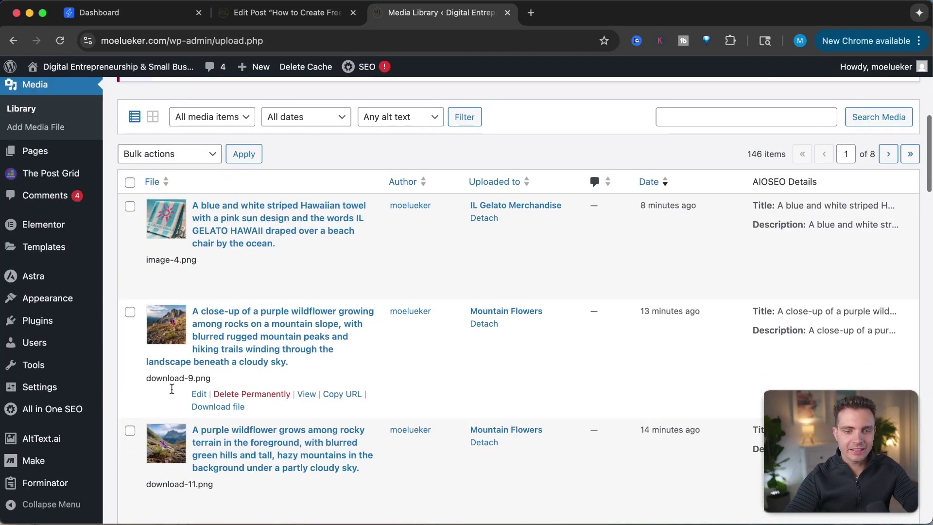
scroll(172, 387, down, 4)
scroll(171, 389, down, 5)
scroll(171, 388, down, 5)
scroll(171, 389, down, 1)
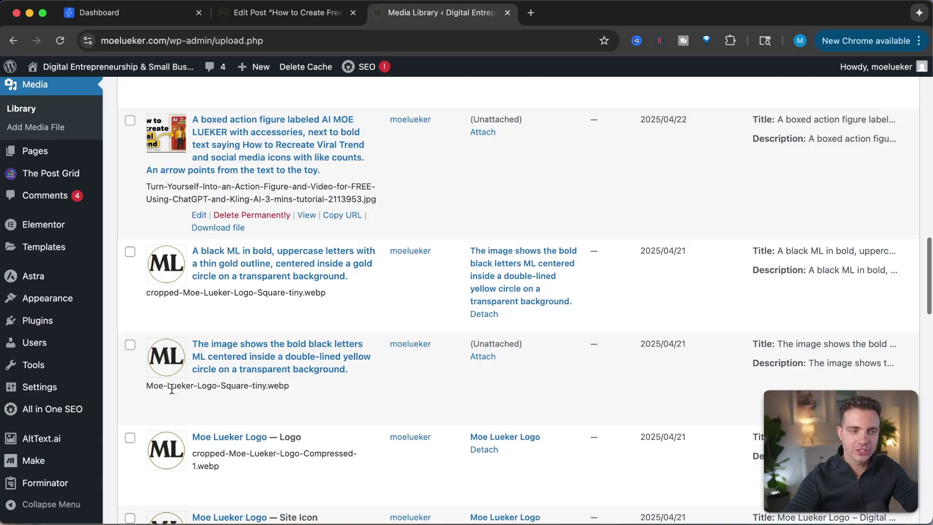
scroll(171, 389, down, 5)
scroll(172, 389, down, 4)
scroll(172, 388, down, 2)
click(130, 174)
click(130, 306)
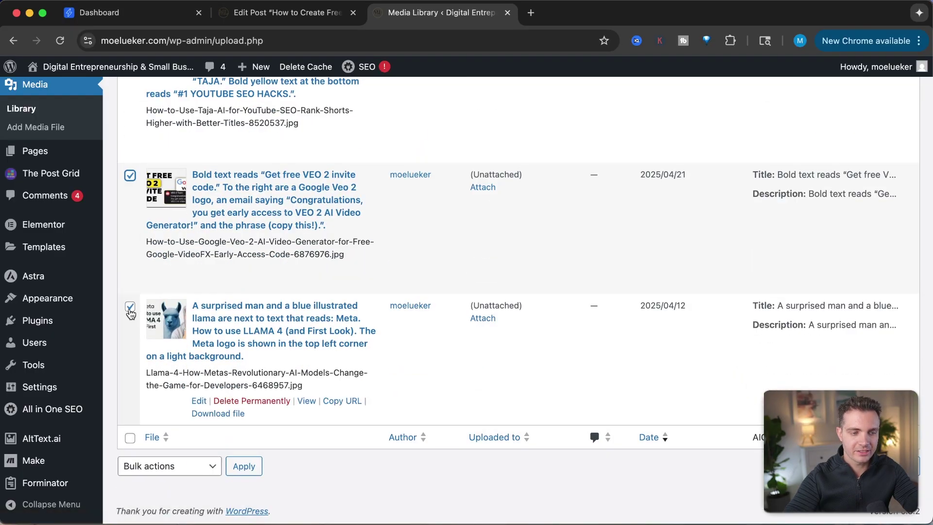
click(212, 469)
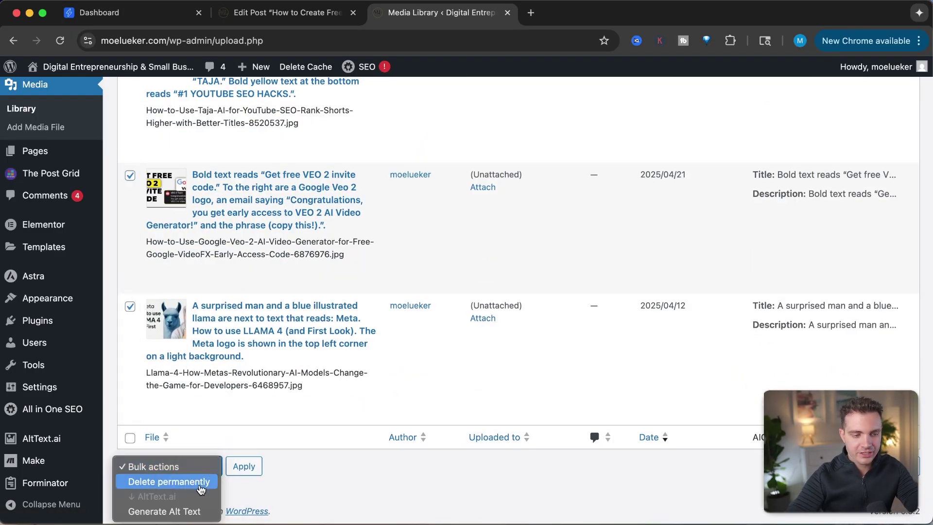
click(183, 513)
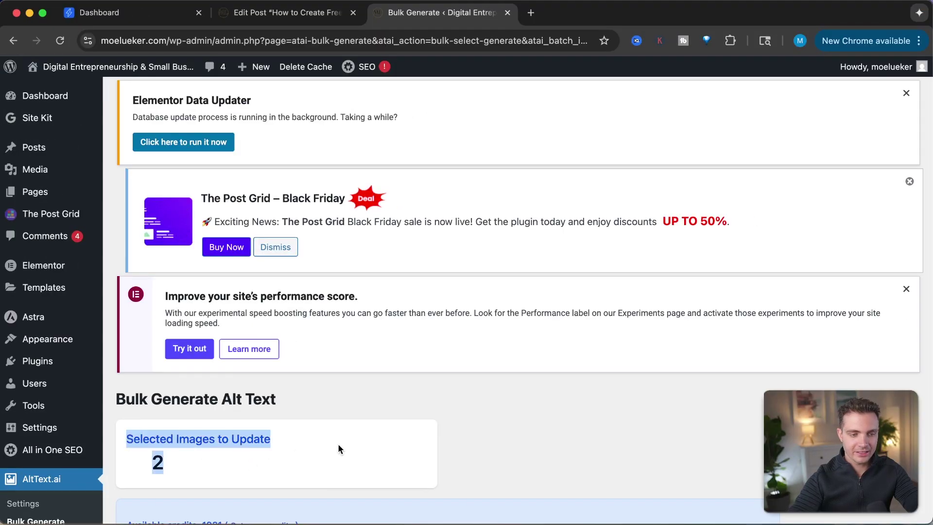
Step: Enter LLAMA as the SEO keyword and generate alt text for the two images
scroll(339, 447, down, 5)
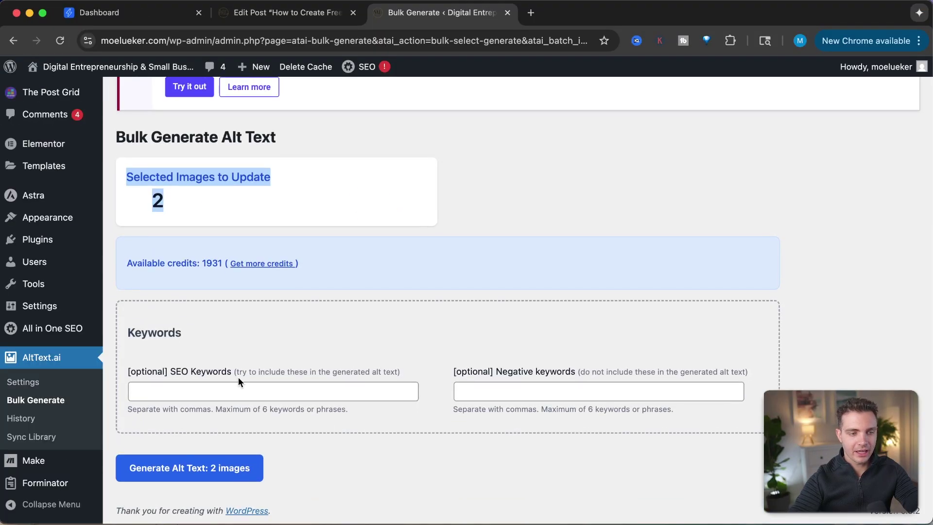
click(217, 392)
text(LLAMA 4)
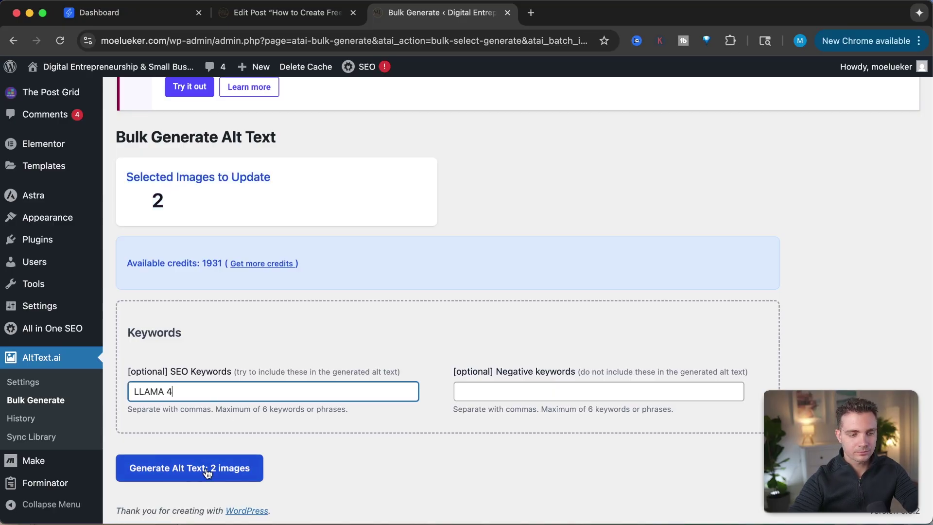
click(218, 468)
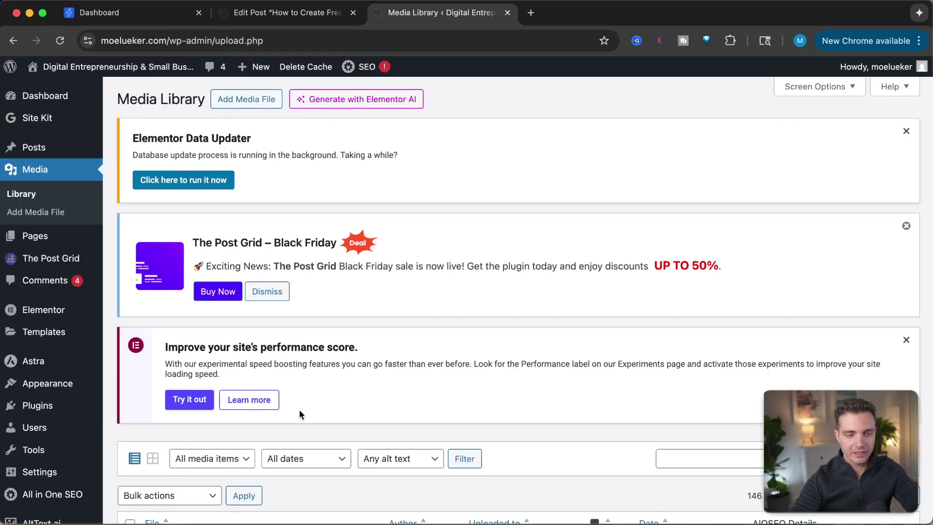
Step: Scroll to the bottom of the Media Library to view the Llama 4 image's new description
scroll(299, 409, down, 15)
scroll(253, 354, down, 5)
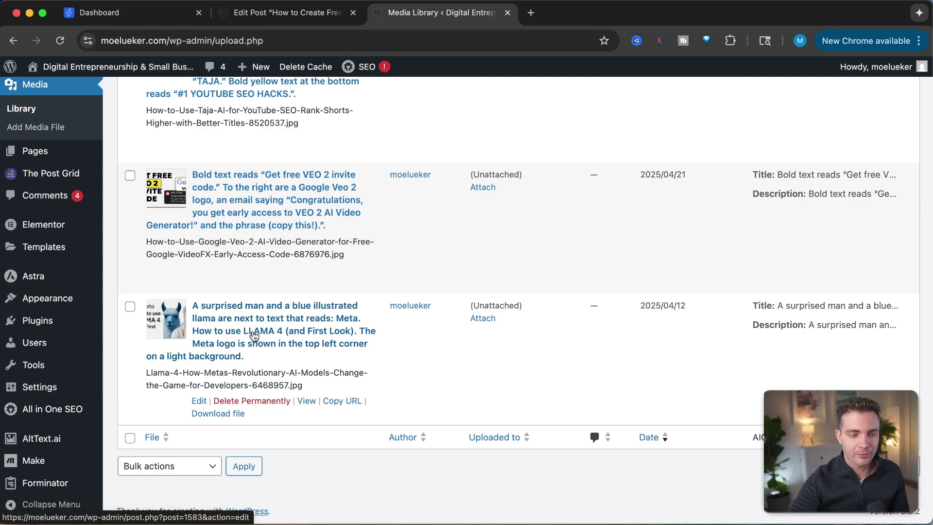
drag(253, 335, 281, 334)
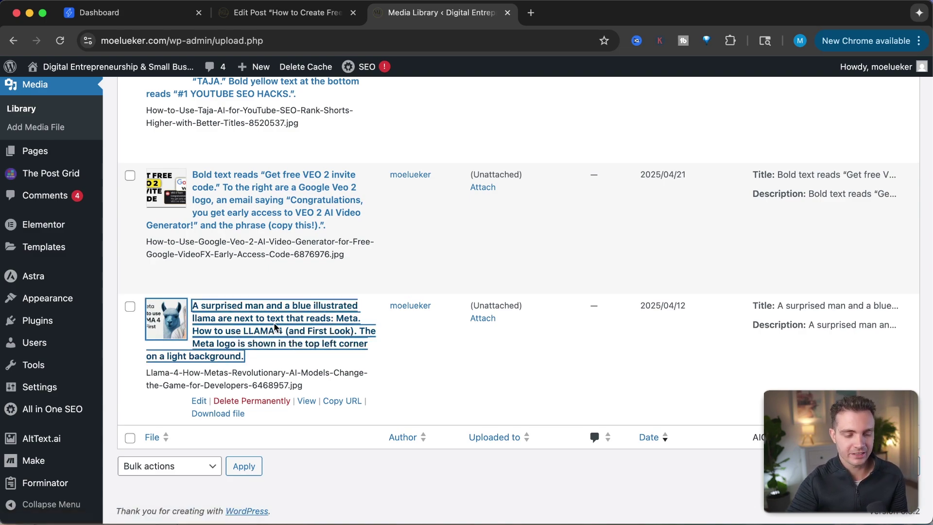